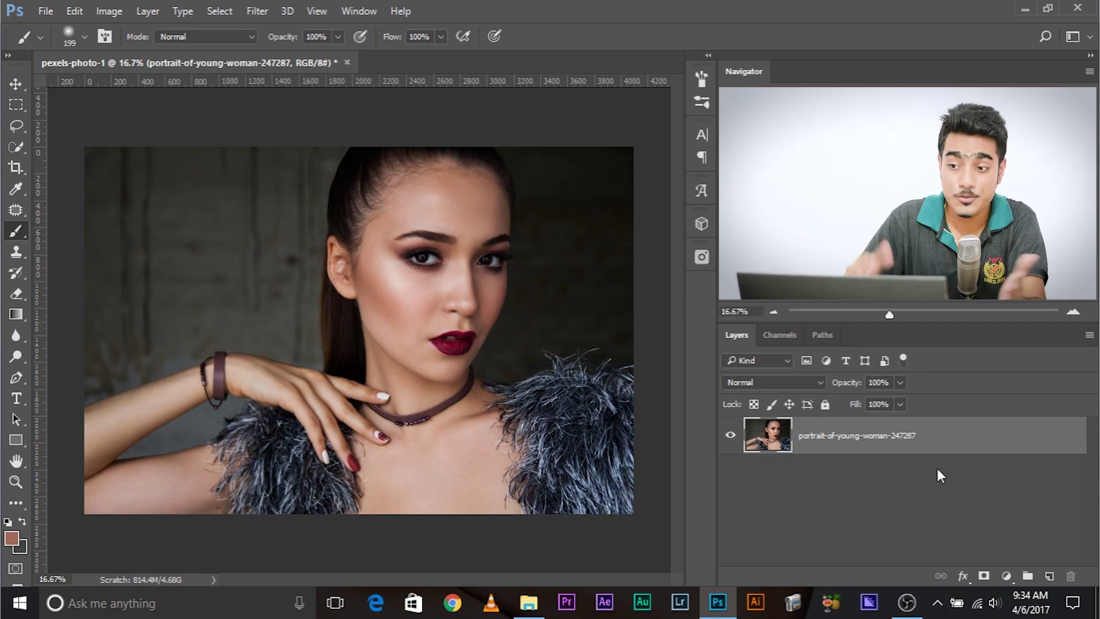
Browse the free stock photo panel, then close it.
click(701, 256)
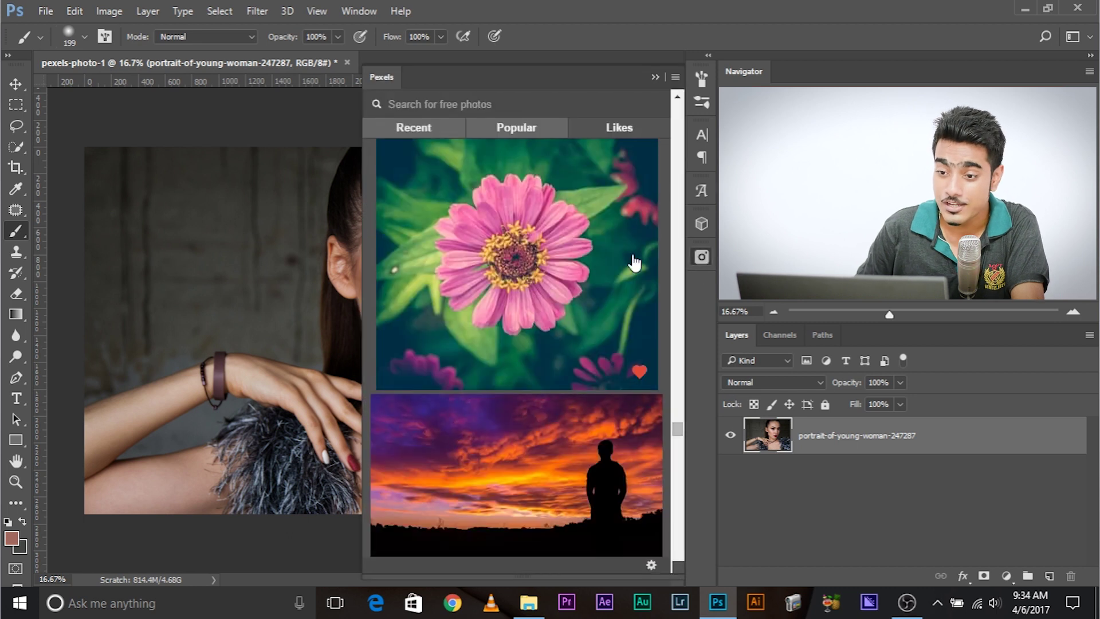
scroll(552, 239, down, 10)
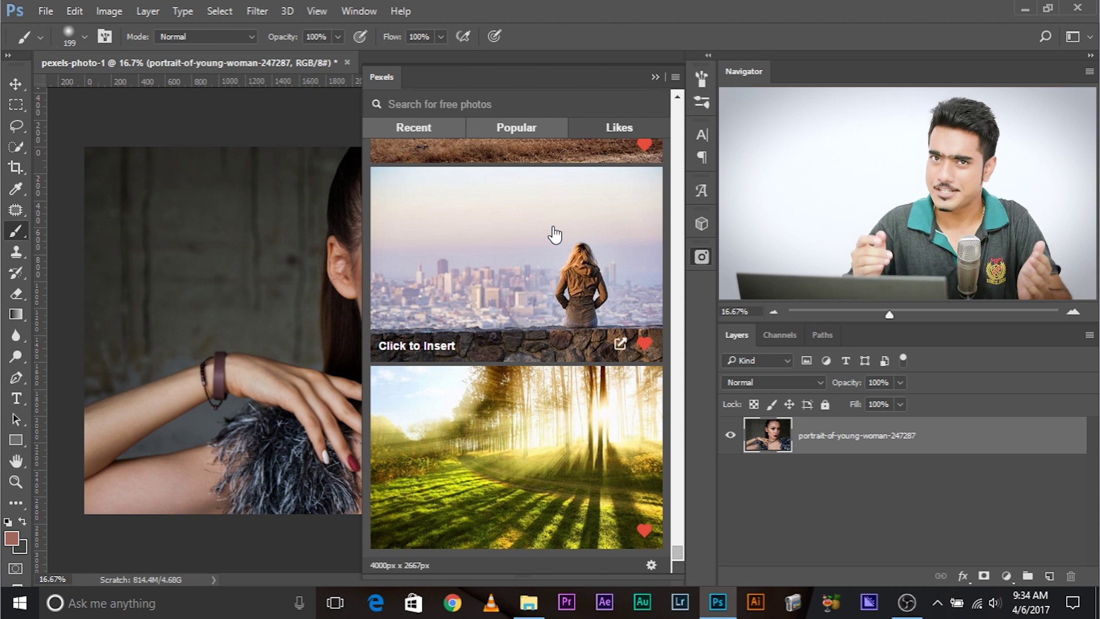
click(655, 78)
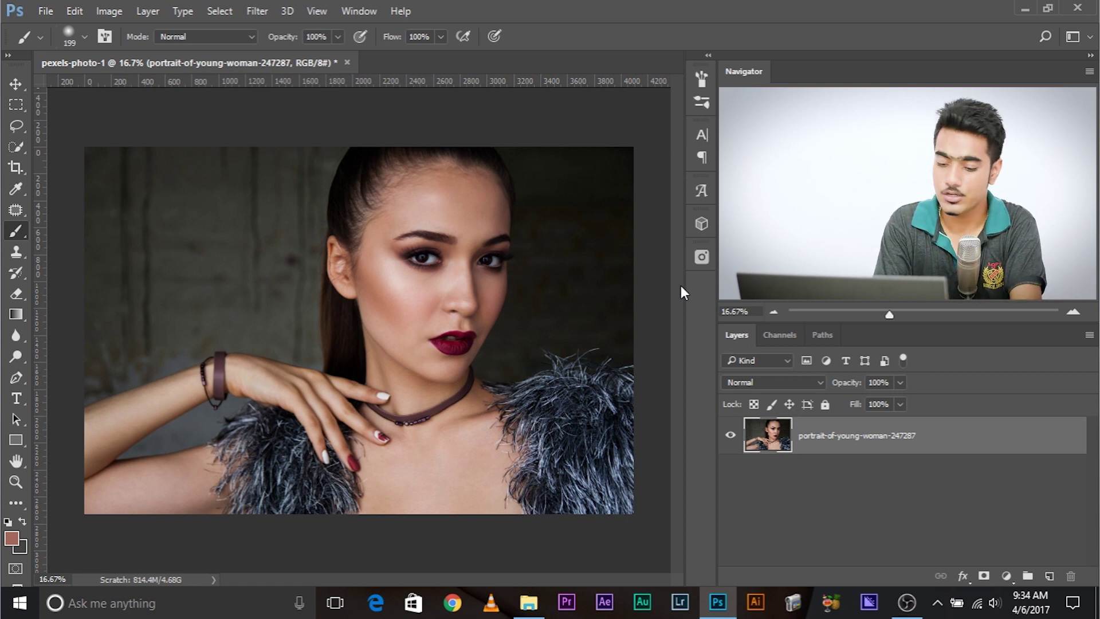
Create 'portrait-of-young-woman-247287 copy' above the original portrait layer.
key(ctrl+j)
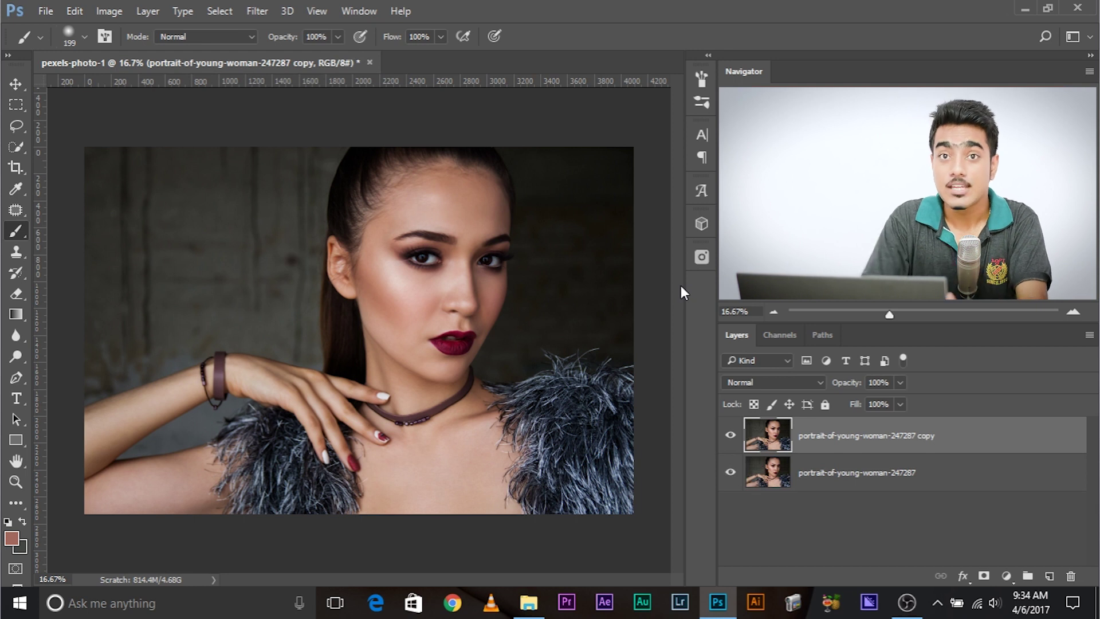
key(ctrl+z)
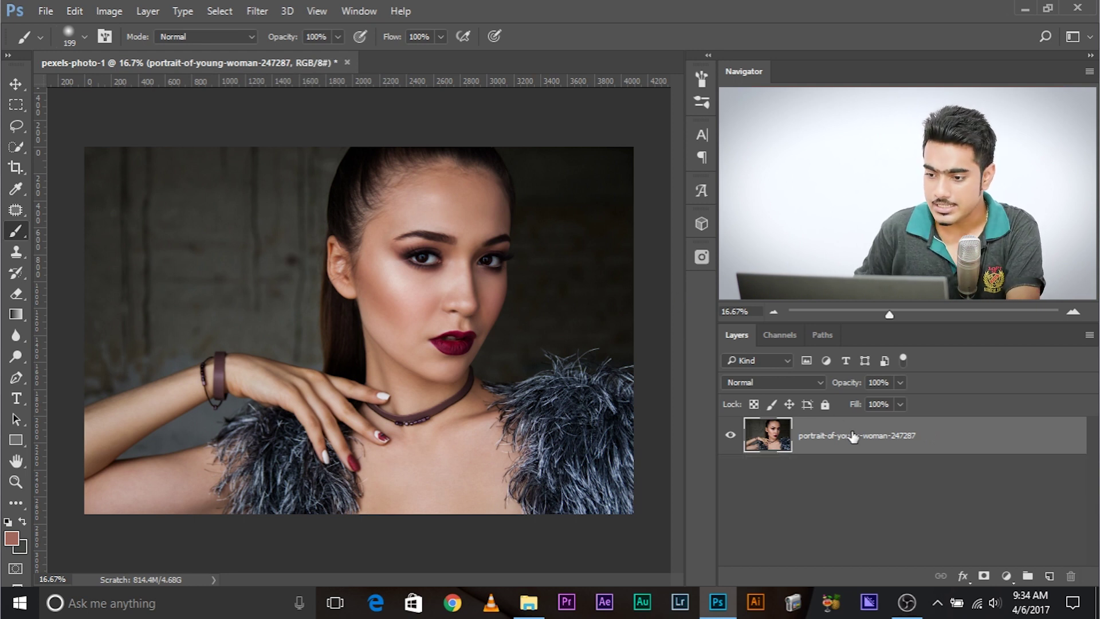
drag(854, 437, 1052, 578)
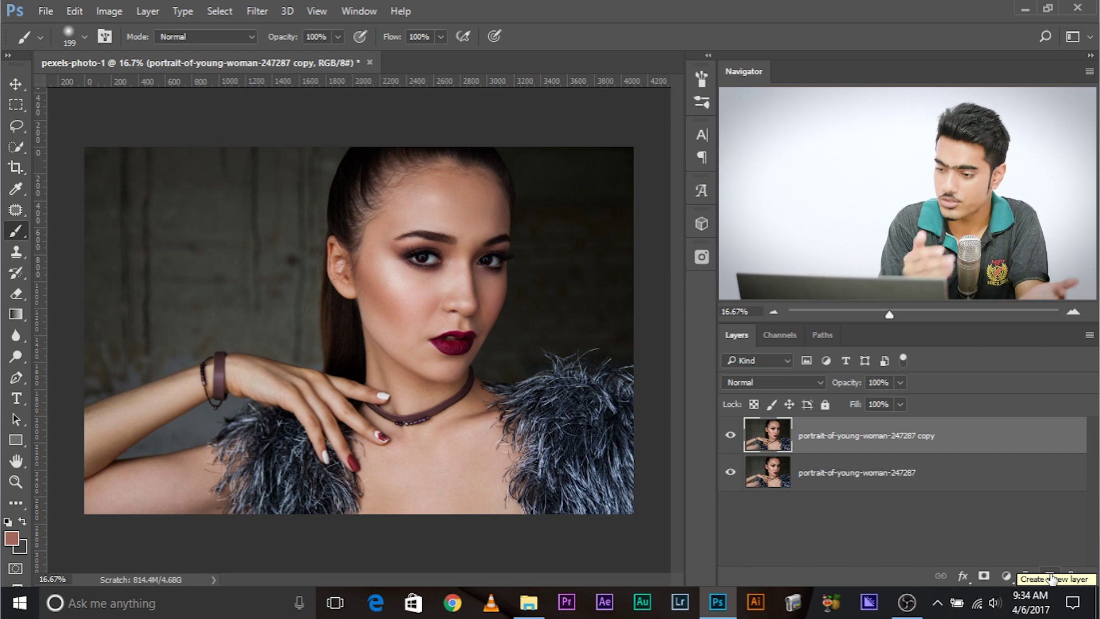
right_click(840, 437)
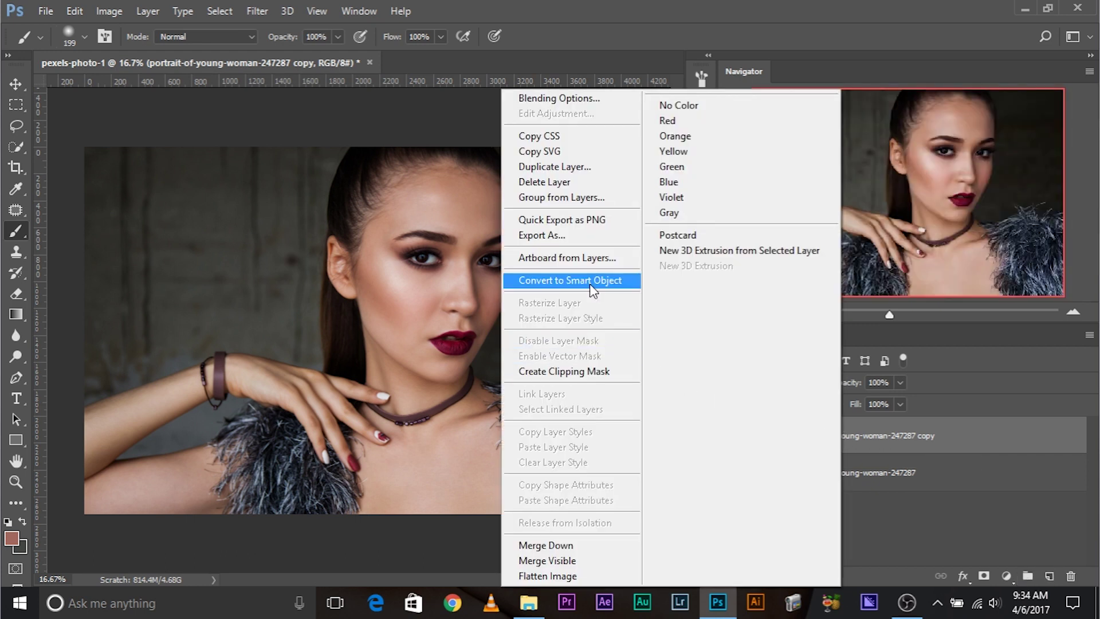
Make the copy layer a smart object and confirm Filter > Convert for Smart Filters.
click(590, 282)
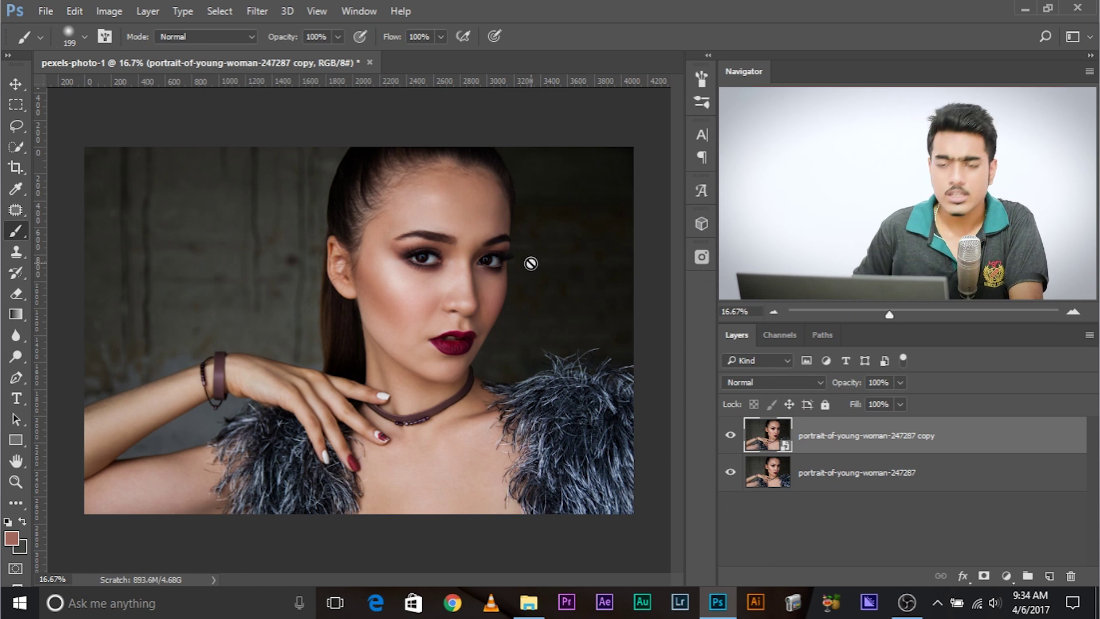
key(ctrl+alt+a)
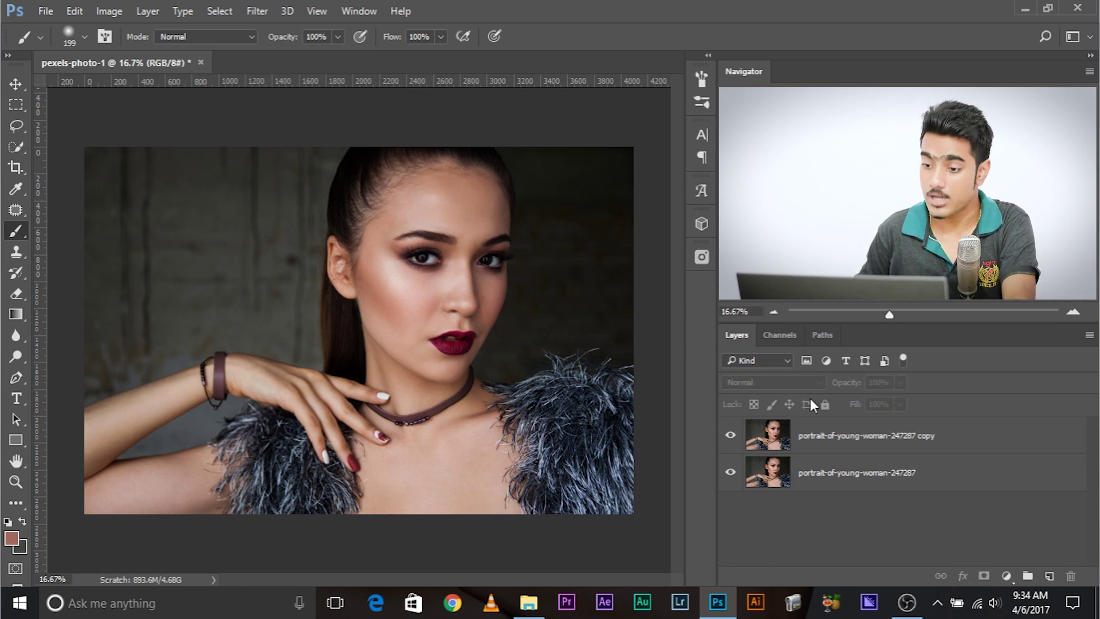
click(846, 445)
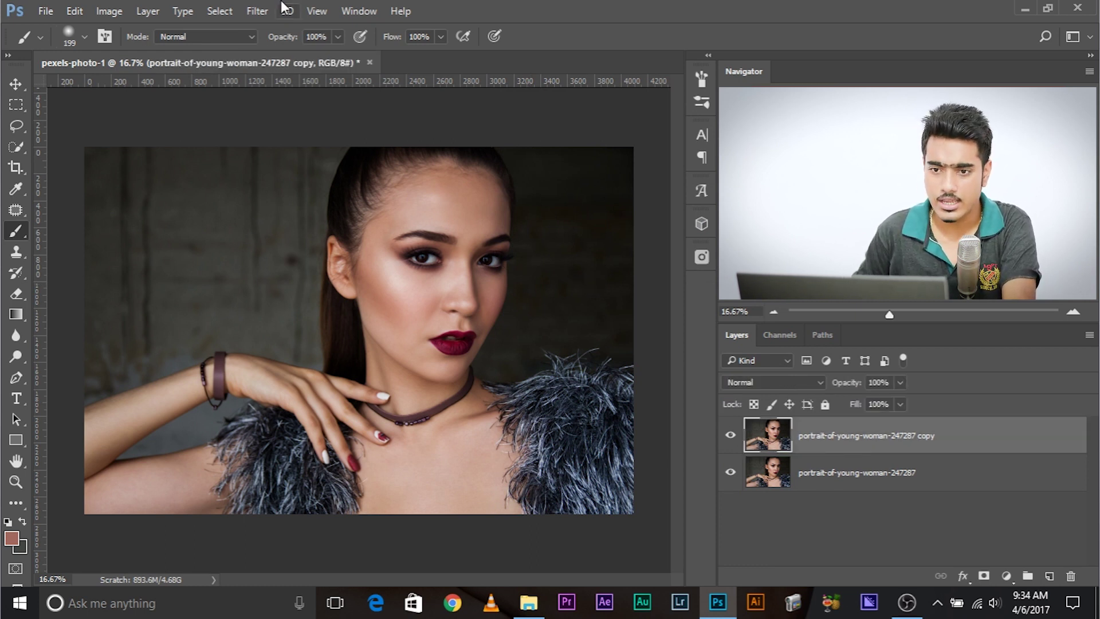
click(257, 11)
click(295, 54)
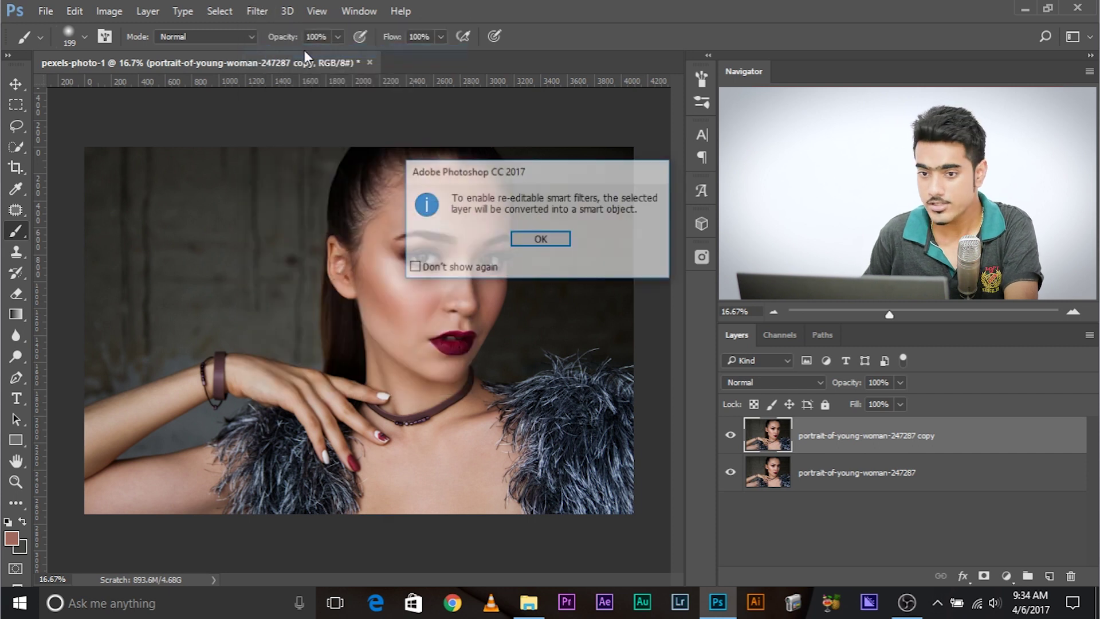
click(553, 239)
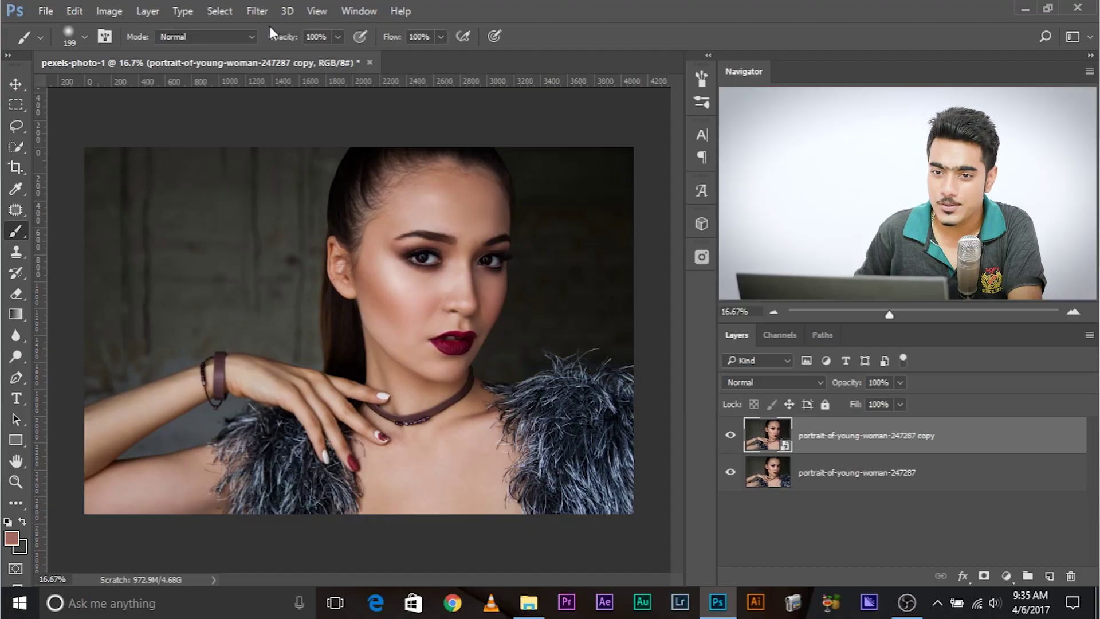
Apply a Camera Raw filter with HSL Oranges saturation -100 and Oranges luminance +63.
click(260, 10)
click(294, 103)
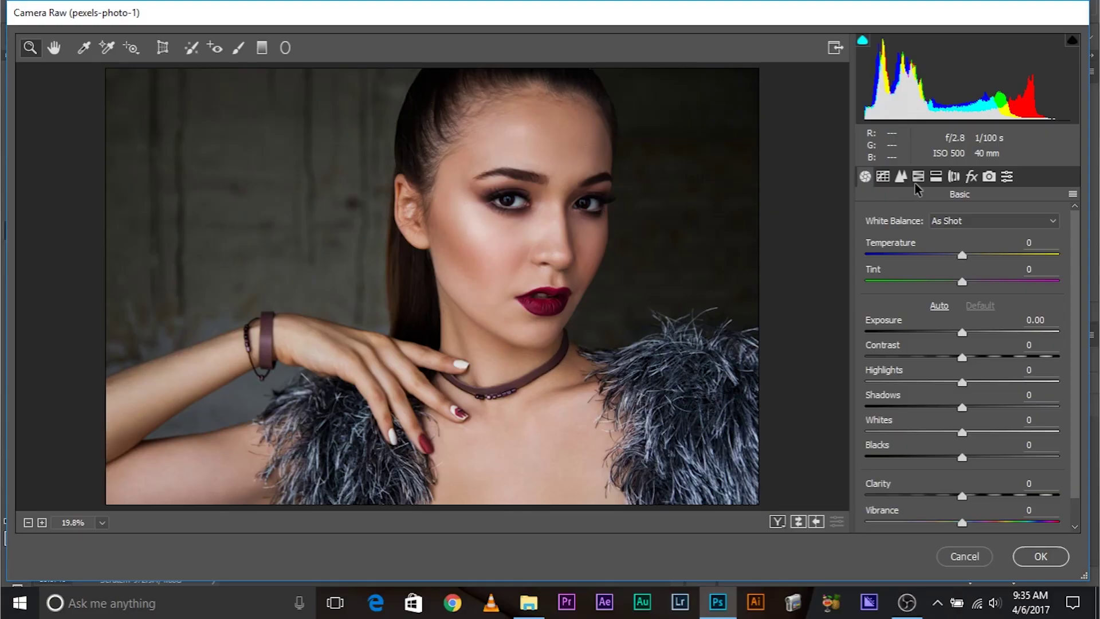
click(919, 177)
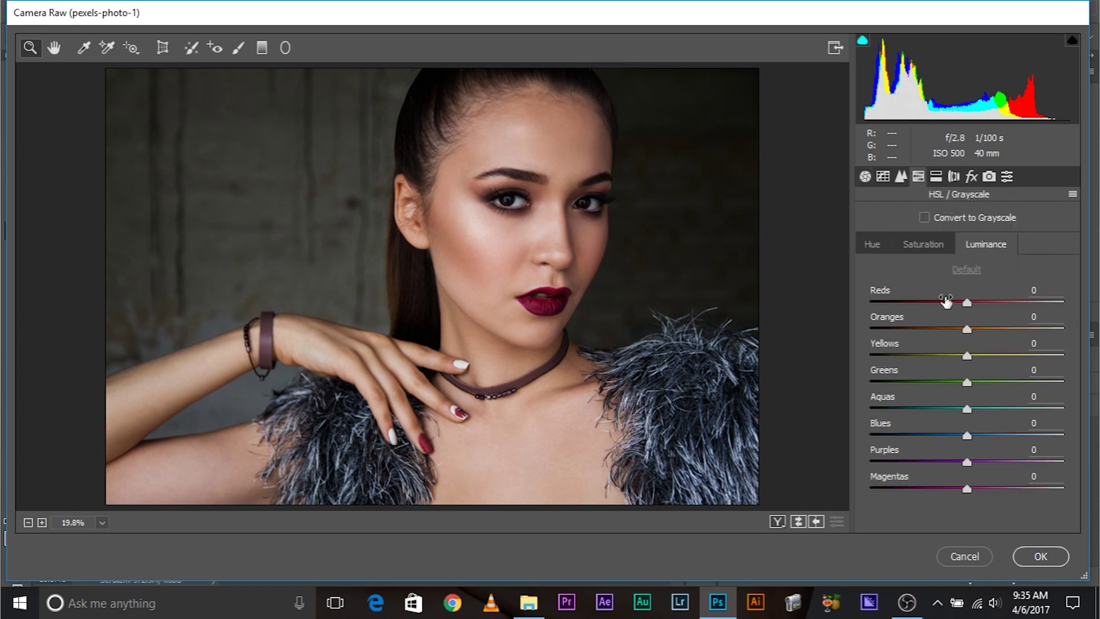
click(923, 245)
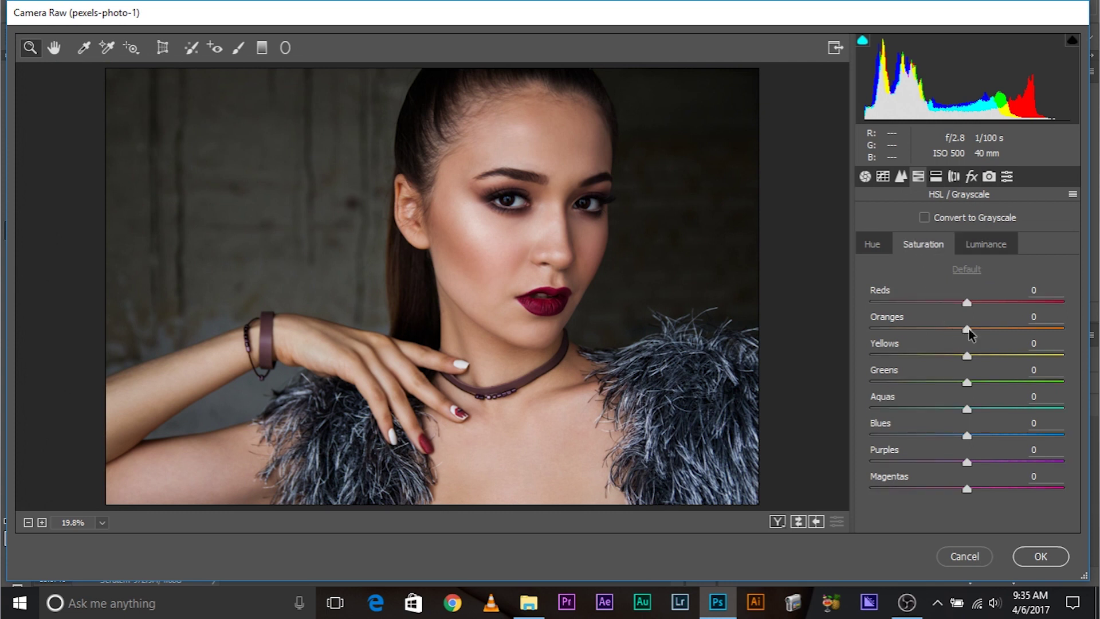
drag(969, 334, 860, 331)
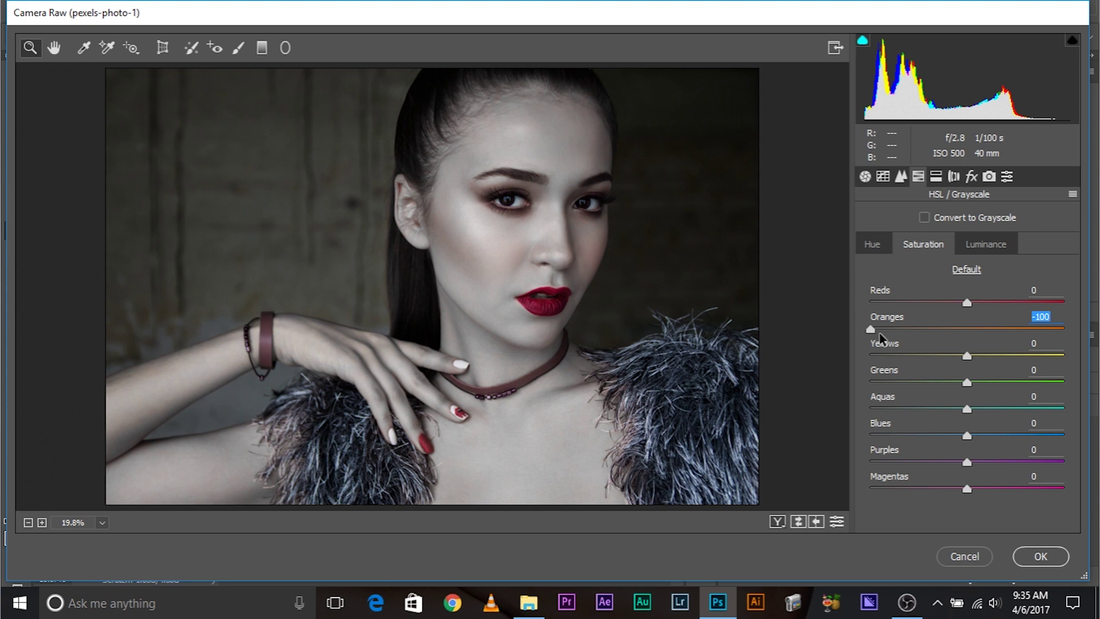
click(988, 250)
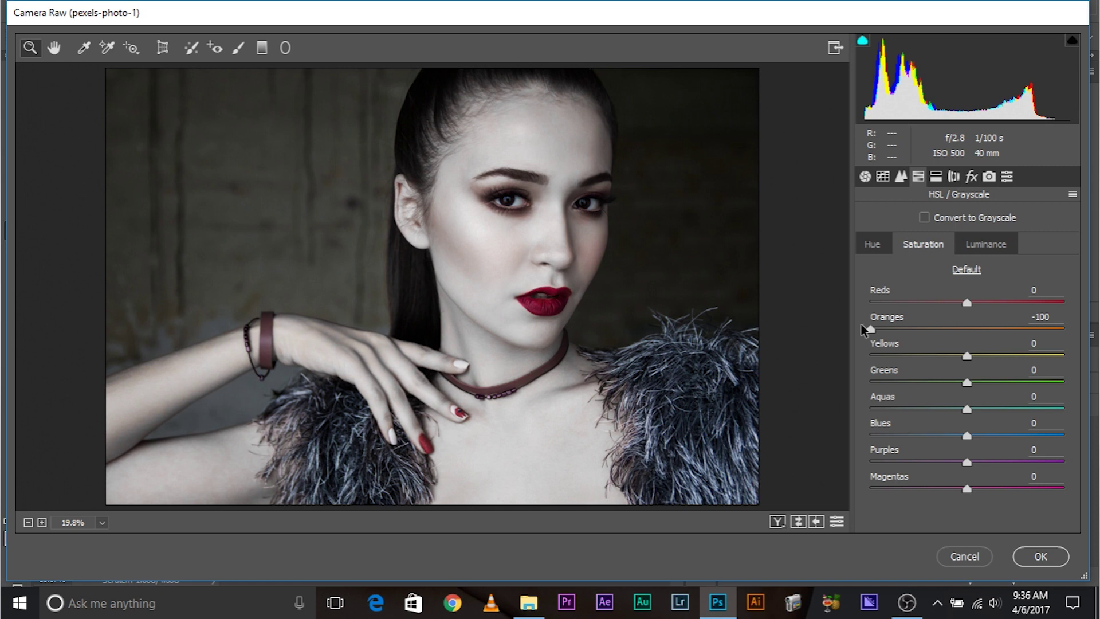
click(988, 252)
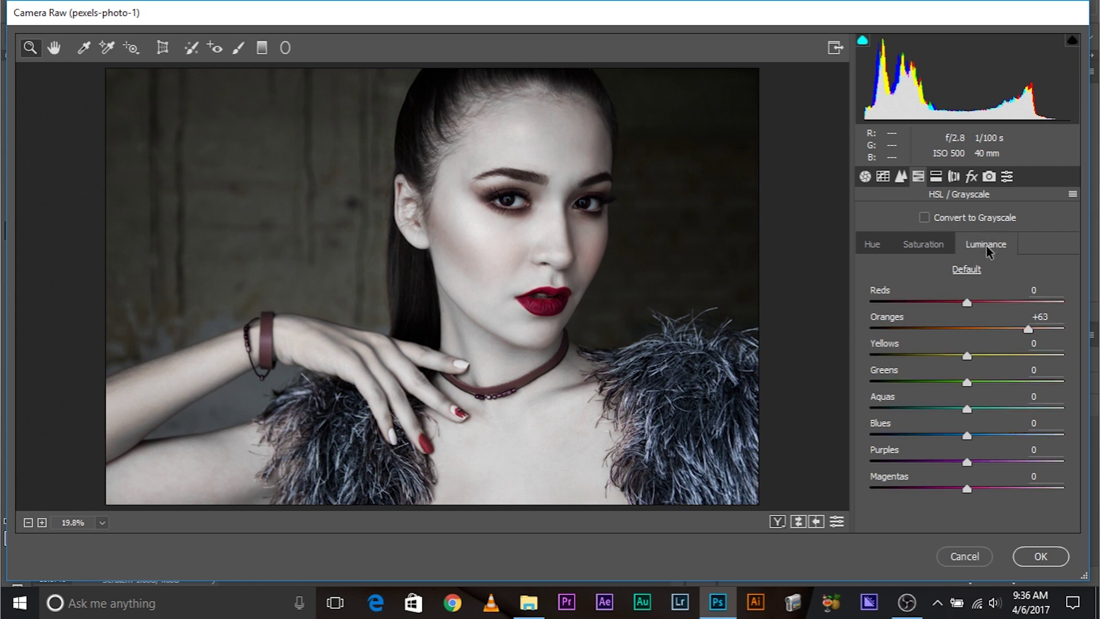
click(943, 249)
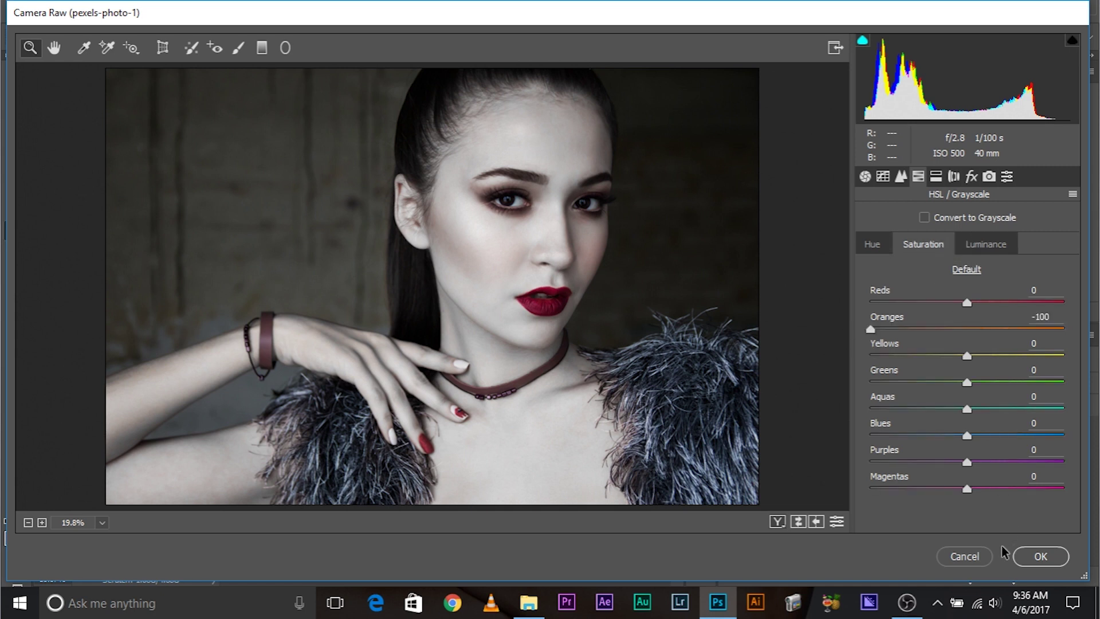
click(1041, 556)
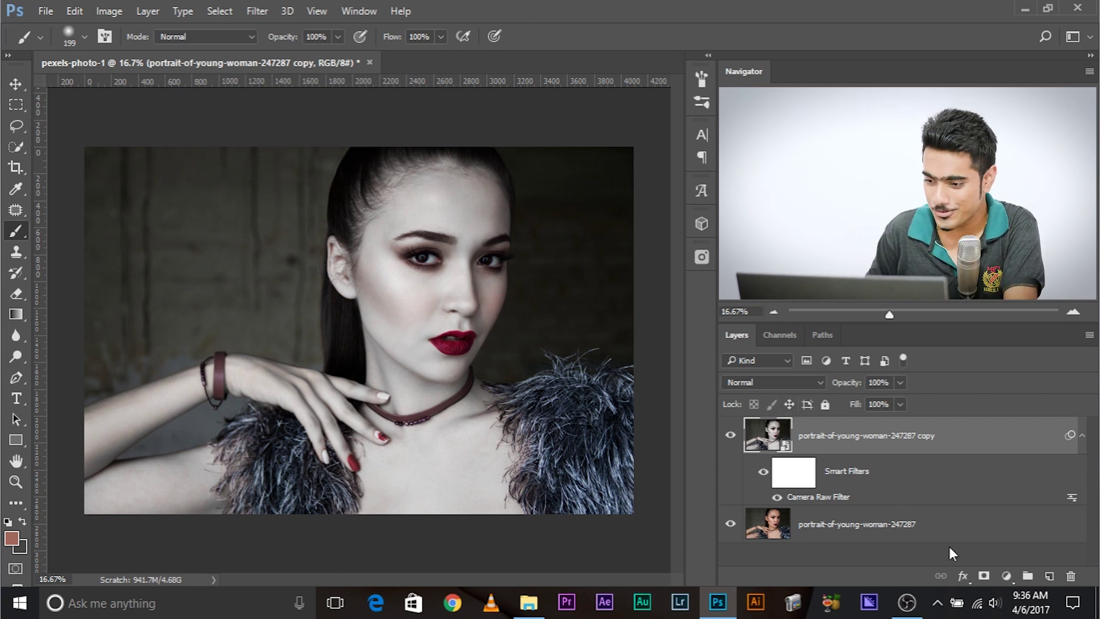
Add a black layer mask to the copy, hiding its Camera Raw pale-skin effect.
alt+click(984, 576)
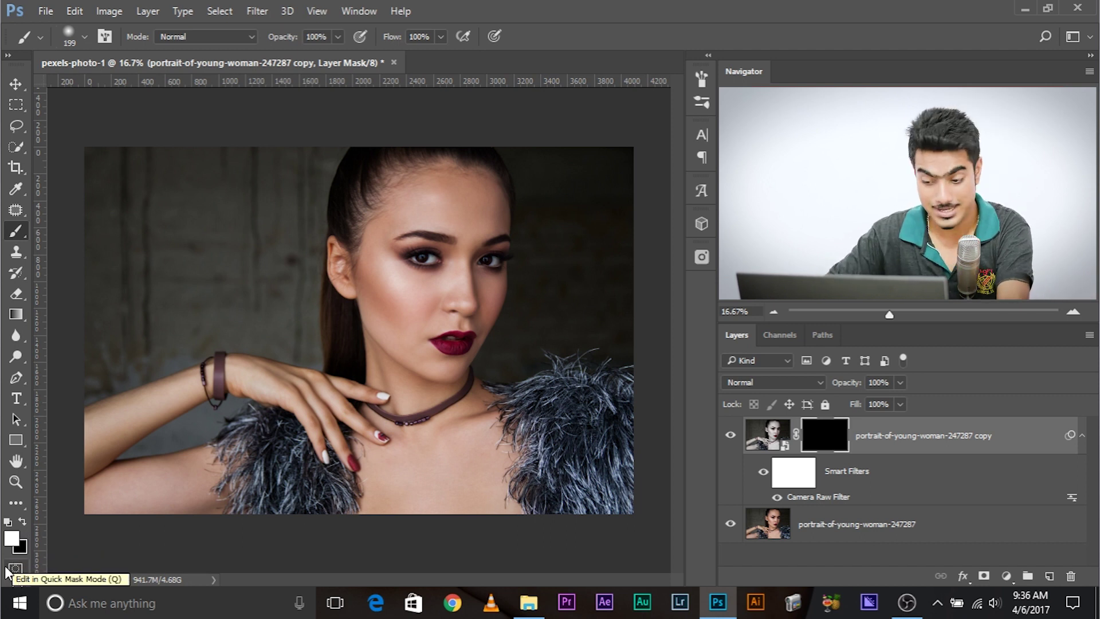
Test-paint the forehead and undo it, then remove the copy's mask and view the whole portrait.
key(ctrl+plus)
key(ctrl+plus)
key(ctrl+plus)
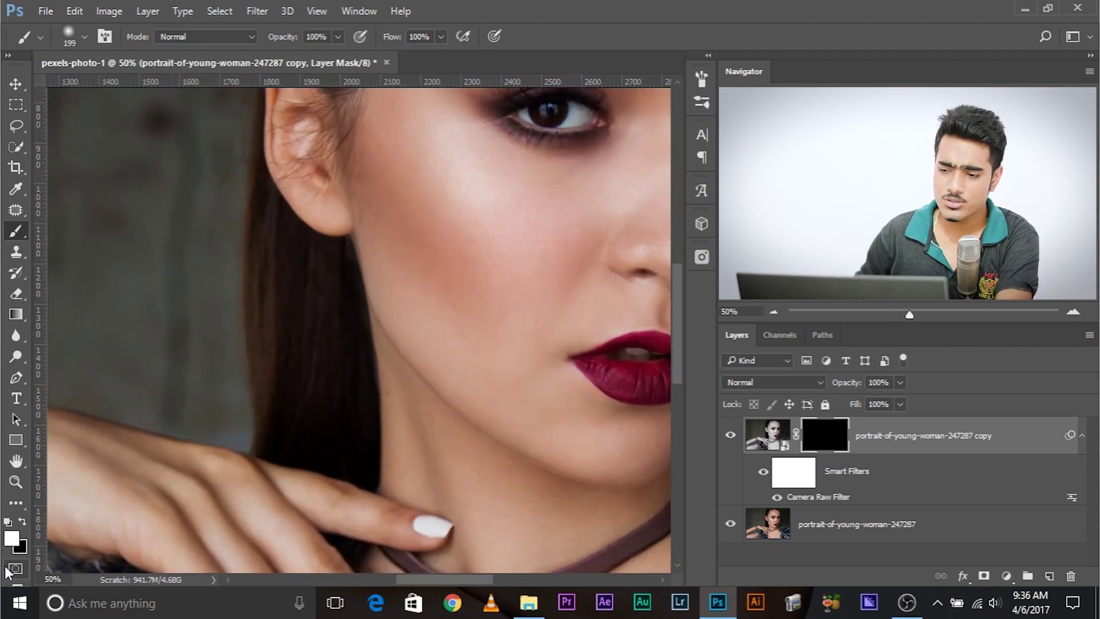
drag(295, 335, 91, 520)
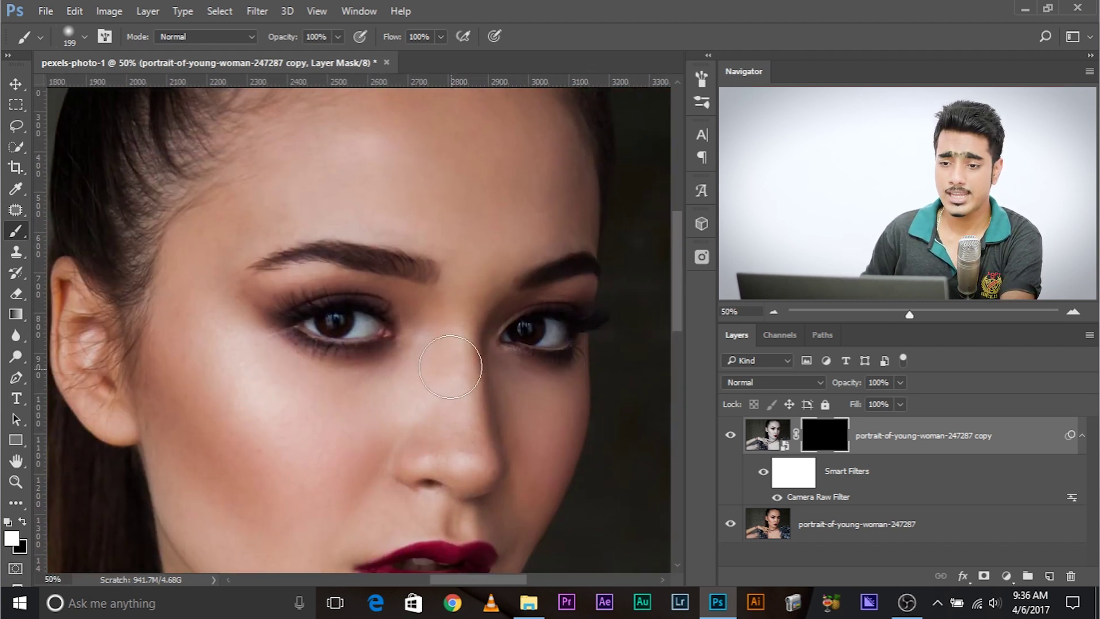
drag(332, 243, 327, 312)
key(bracketright)
mouse_move(355, 218)
mouse_down()
mouse_move(427, 243)
mouse_move(545, 240)
mouse_move(573, 301)
mouse_move(390, 147)
mouse_move(286, 148)
mouse_move(204, 172)
mouse_move(234, 233)
mouse_move(284, 255)
mouse_move(436, 283)
mouse_up()
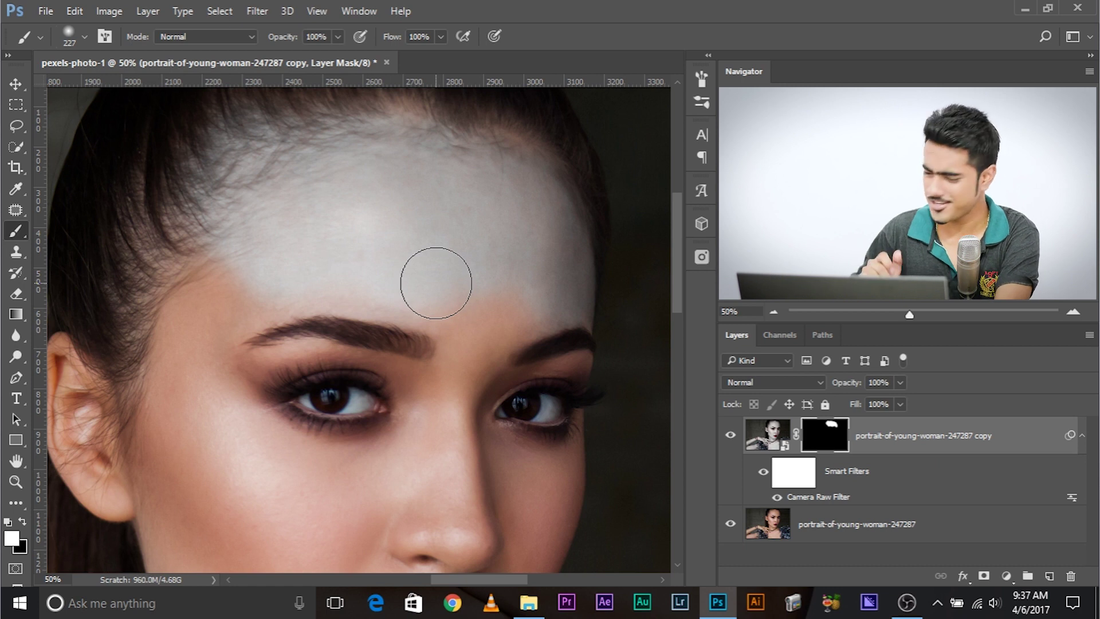
key(ctrl+z)
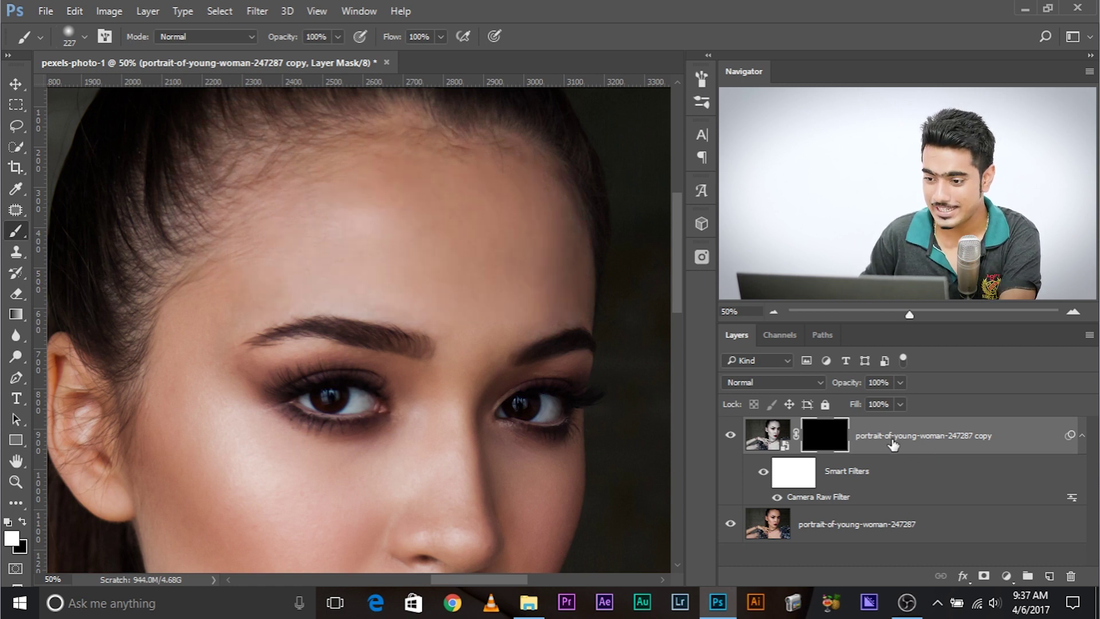
drag(824, 438, 1070, 575)
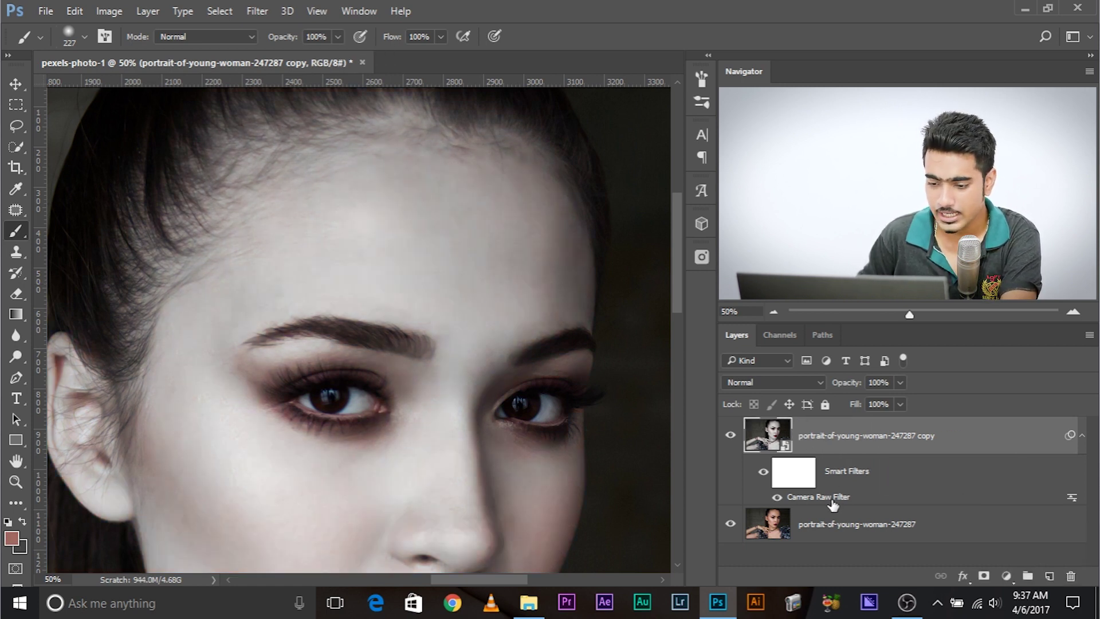
key(ctrl+minus)
key(ctrl+minus)
key(ctrl+minus)
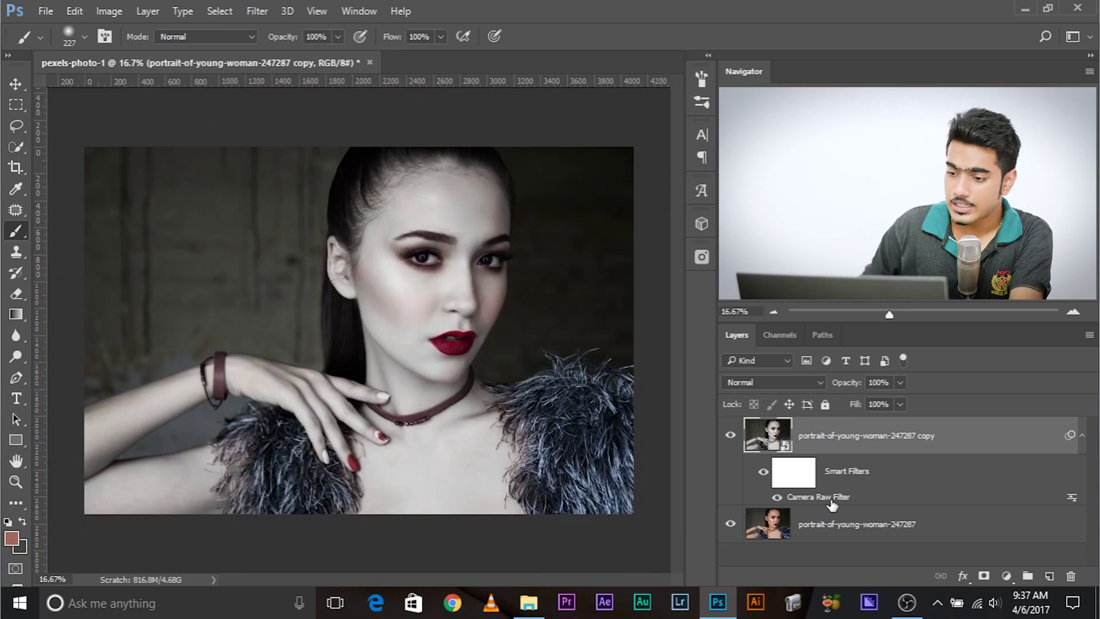
Hide the Camera Raw smart filter and start a Color Range selection sampled from the face.
click(763, 475)
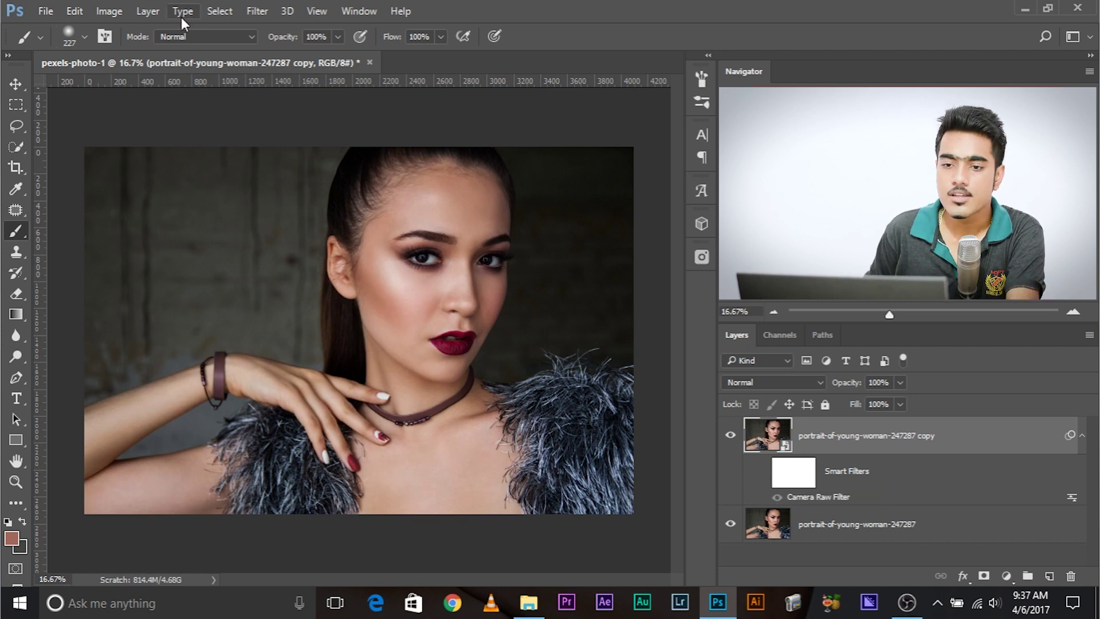
click(218, 11)
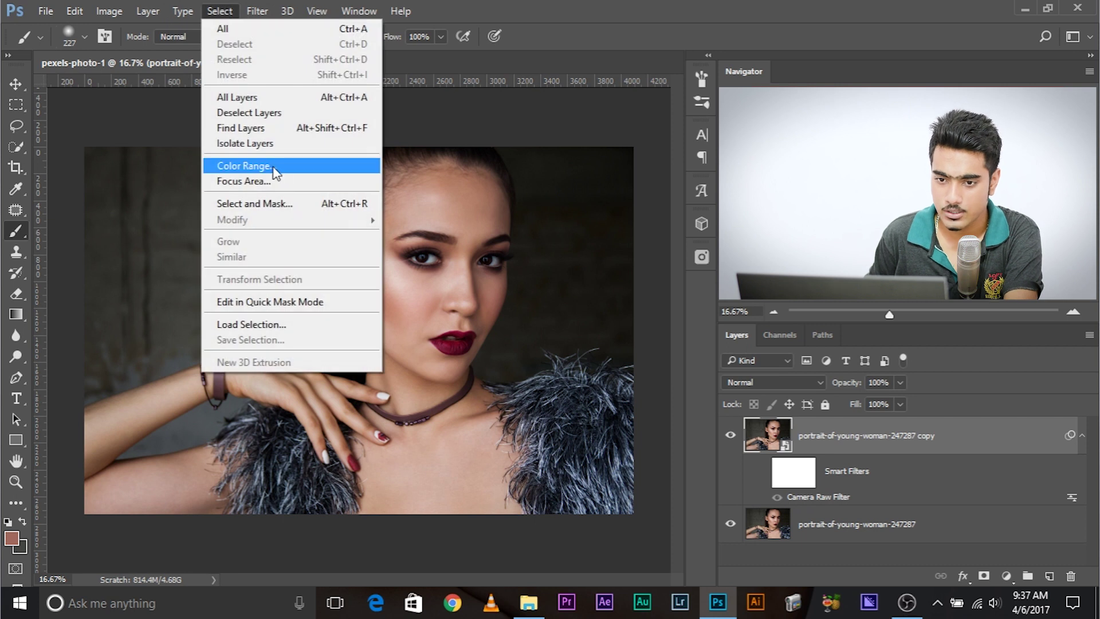
click(274, 168)
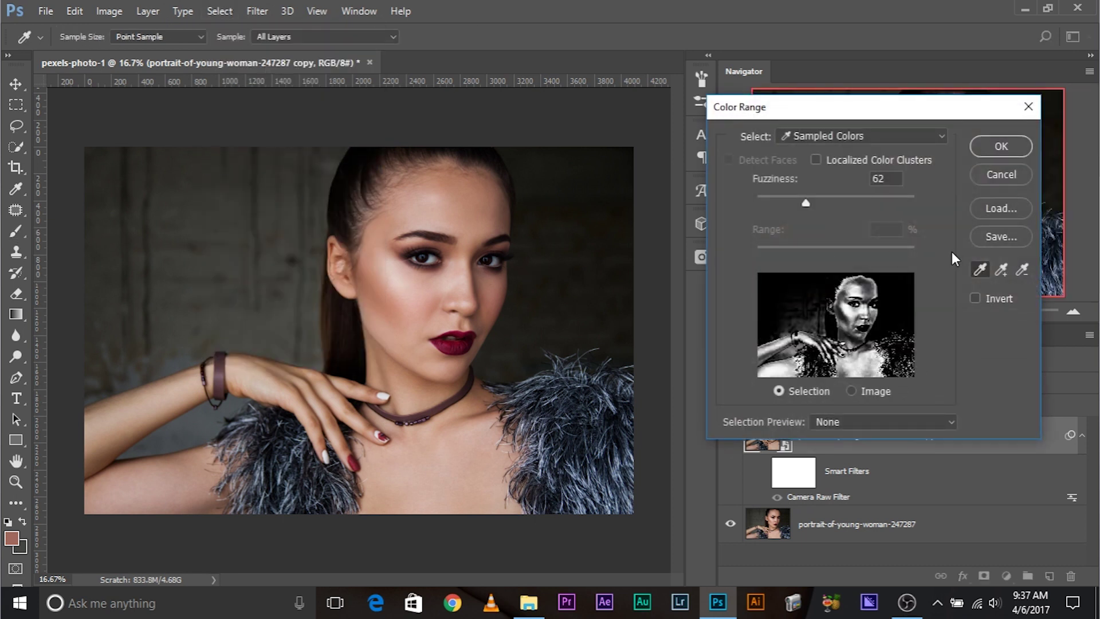
click(981, 269)
click(471, 211)
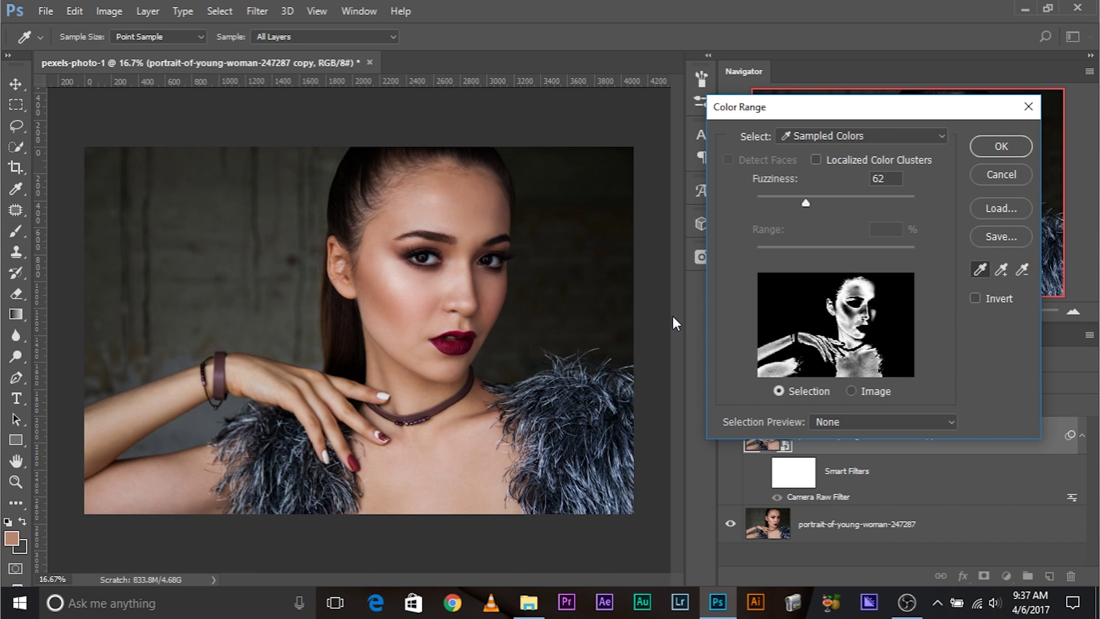
Add forehead and cheek skin shades to the sample, set Fuzziness about 83, and confirm.
click(1000, 270)
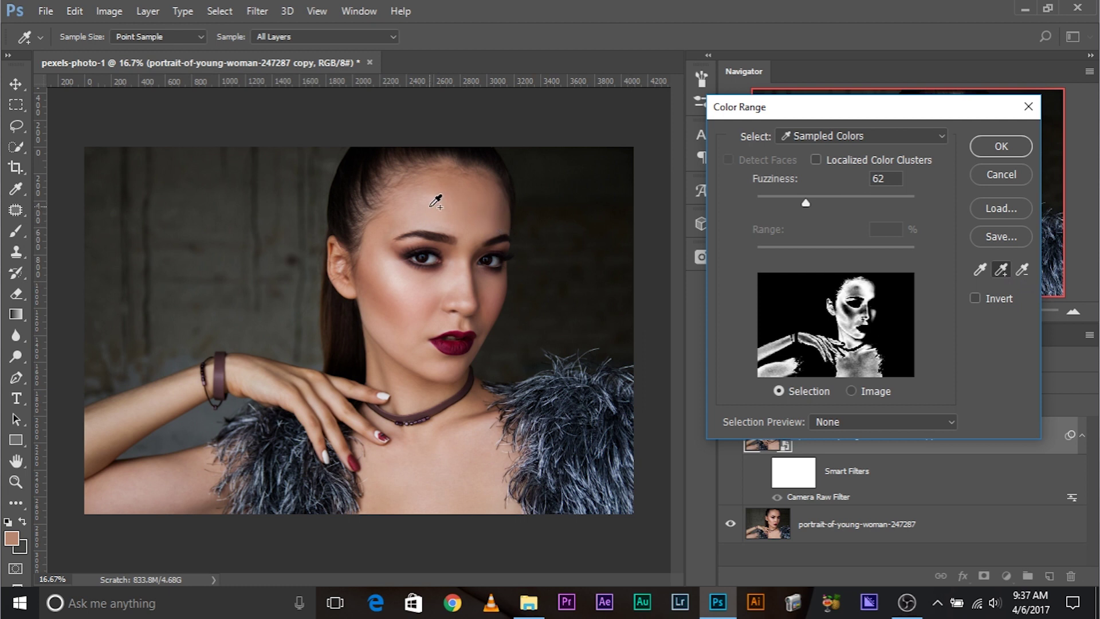
click(375, 314)
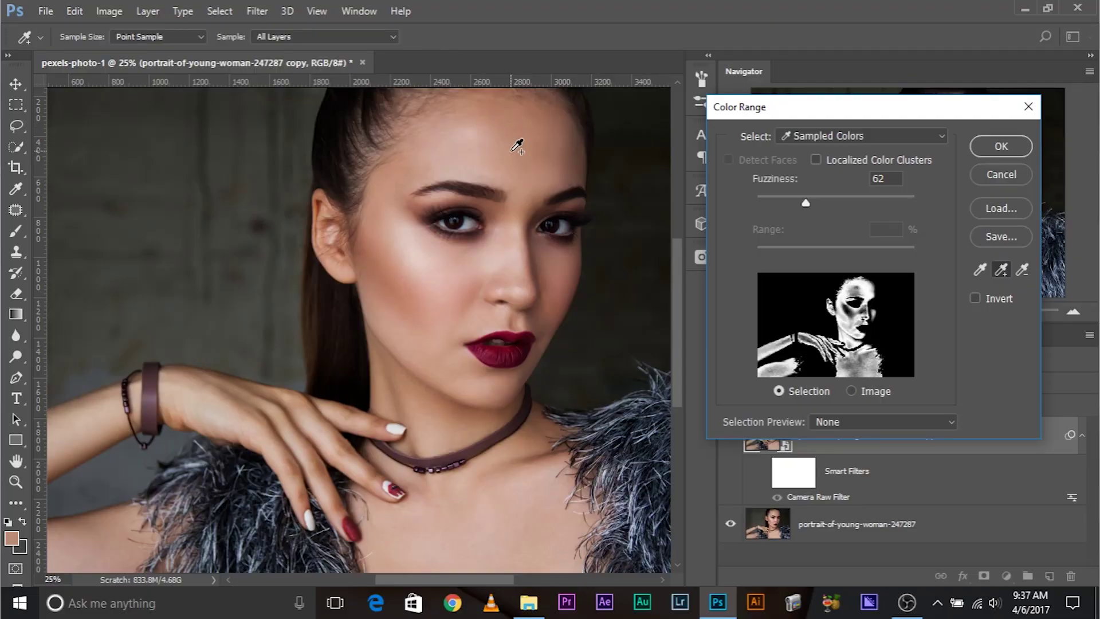
drag(513, 146, 479, 147)
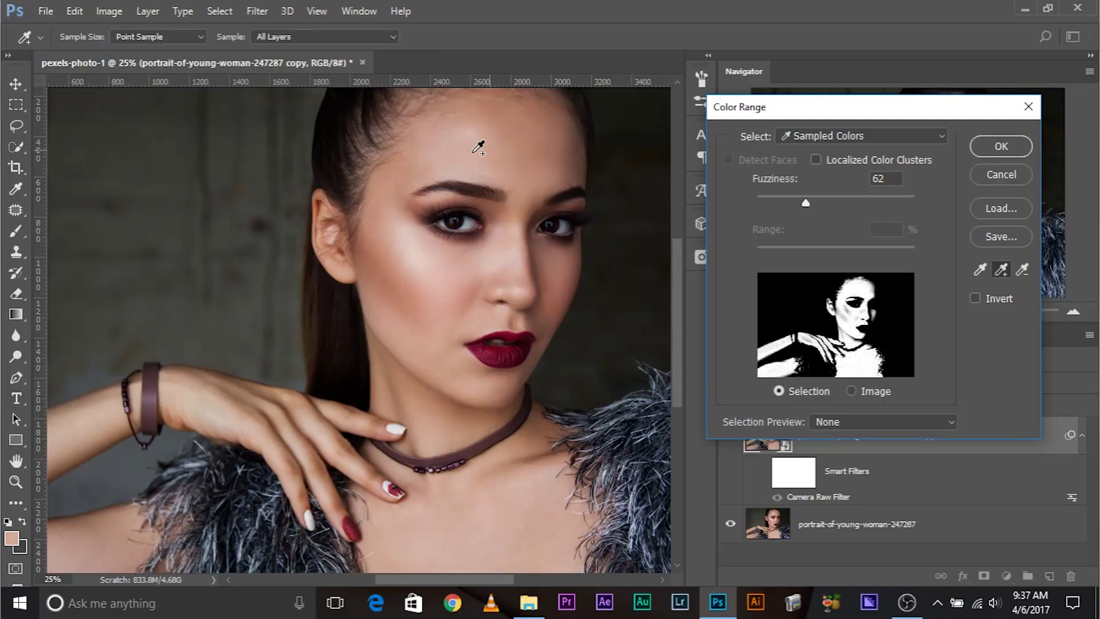
click(425, 260)
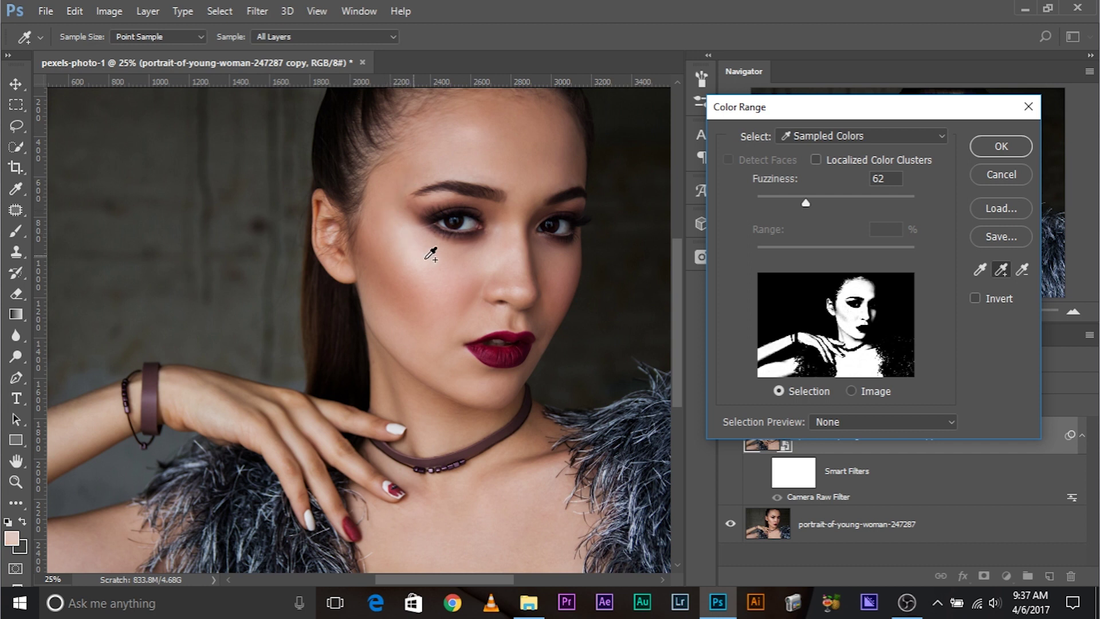
mouse_move(416, 284)
mouse_down()
mouse_move(401, 279)
mouse_move(398, 295)
mouse_up()
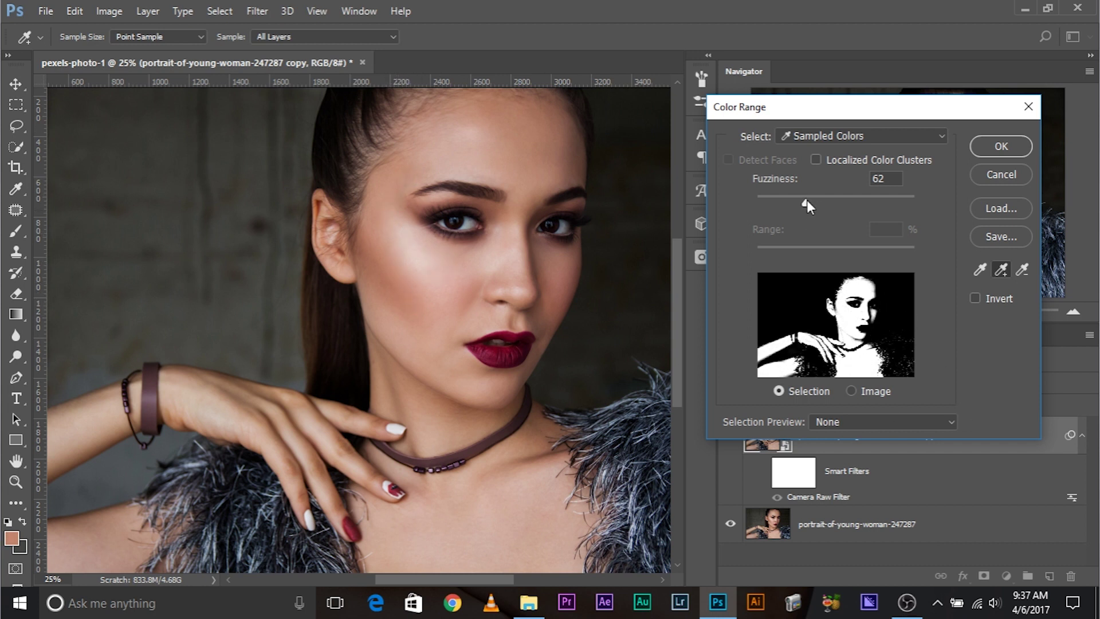
mouse_move(806, 201)
mouse_down()
mouse_move(830, 201)
mouse_move(820, 204)
mouse_up()
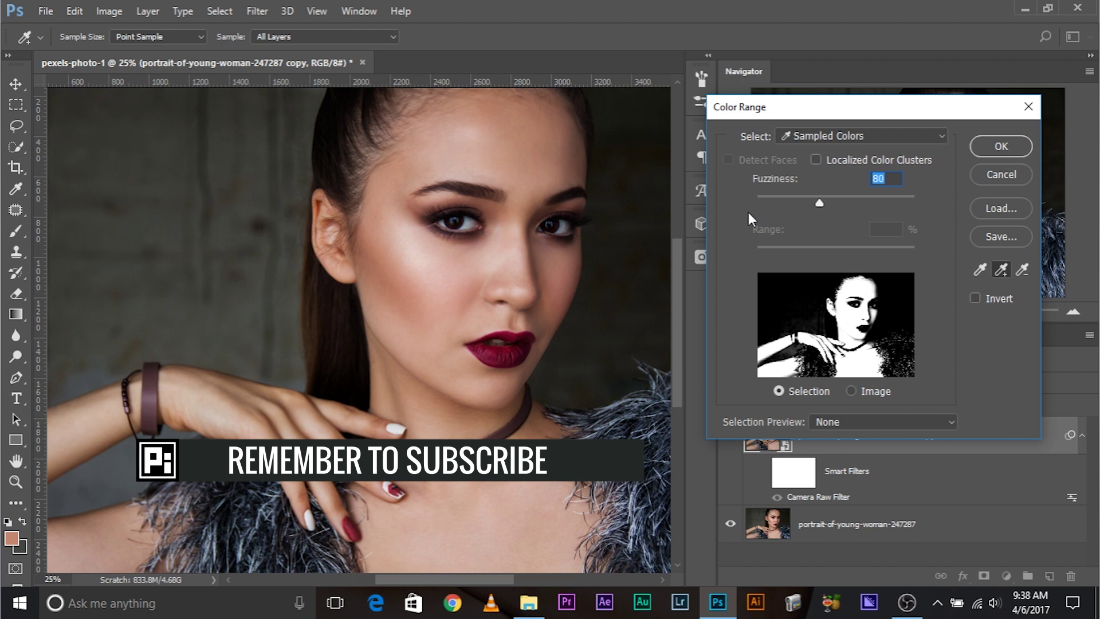
drag(820, 203, 823, 201)
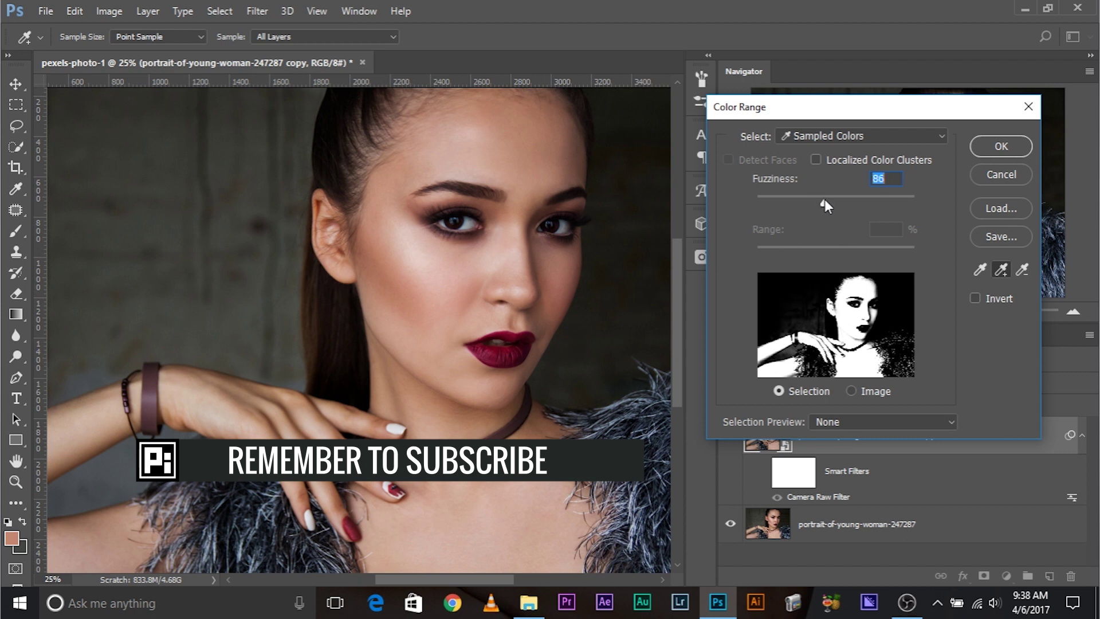
click(1000, 148)
key(b)
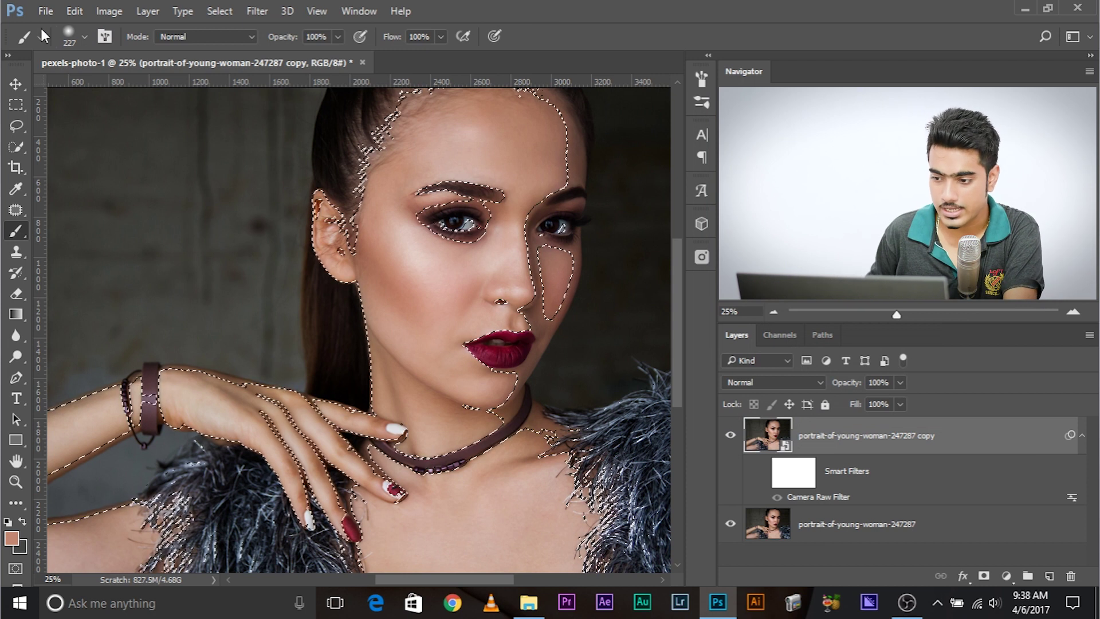
Mask the copy with the skin selection, re-enable Camera Raw, and toggle the layer to compare.
click(983, 577)
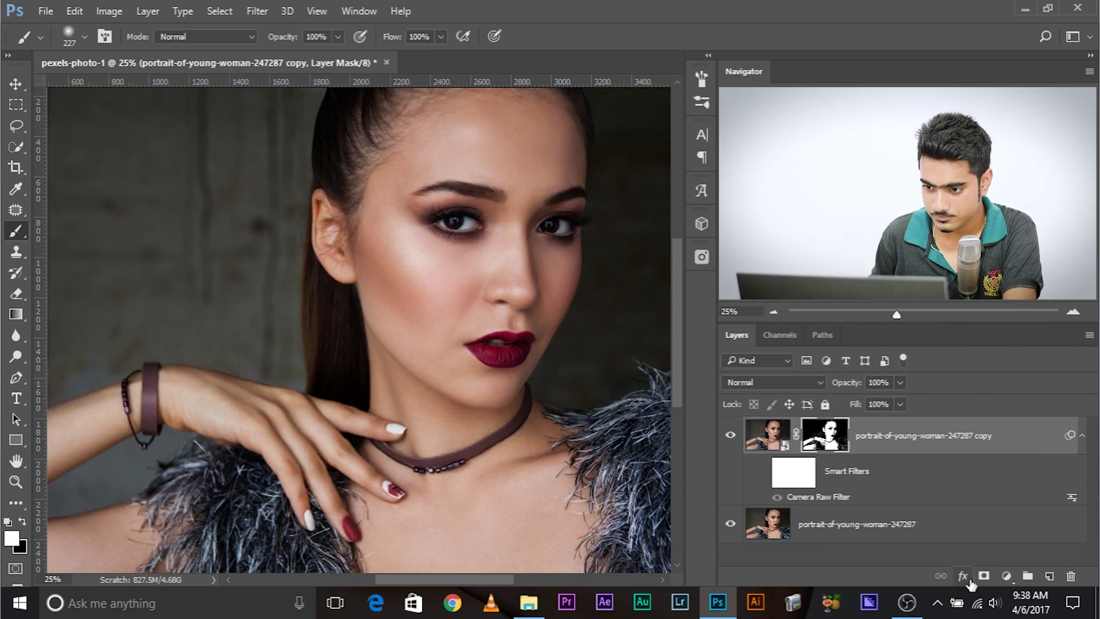
click(763, 470)
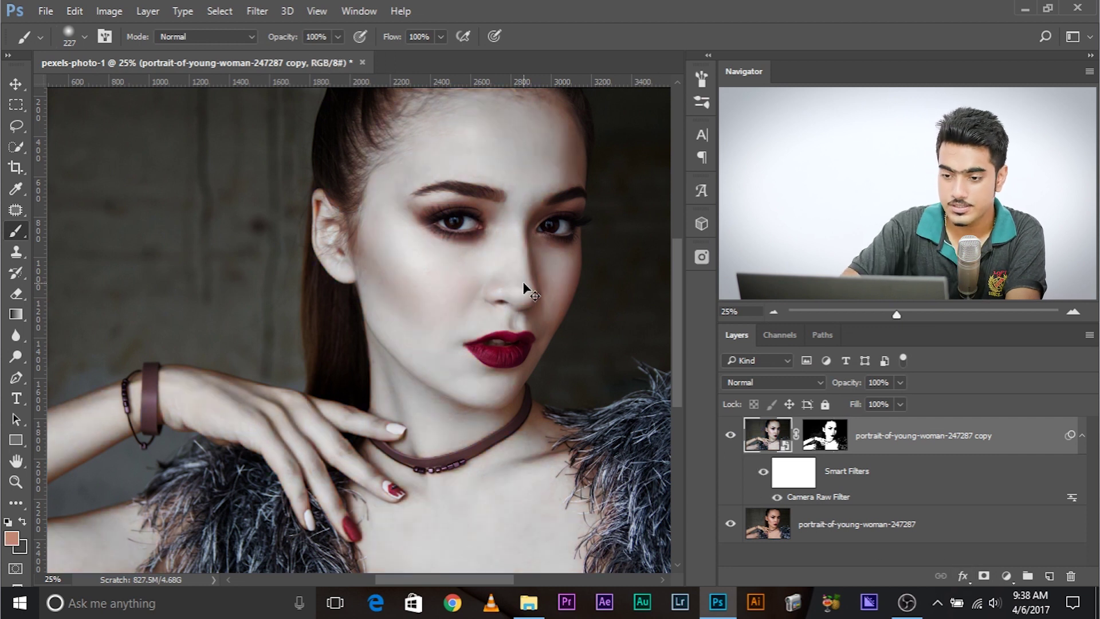
scroll(523, 285, down, 2)
scroll(523, 285, up, 1)
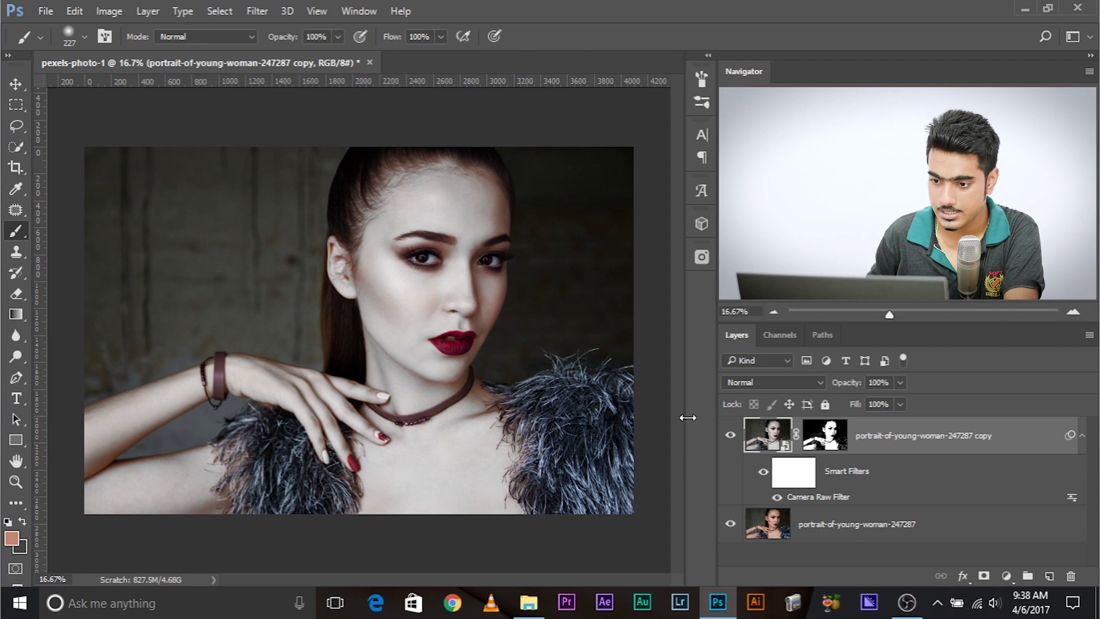
click(730, 435)
click(730, 435)
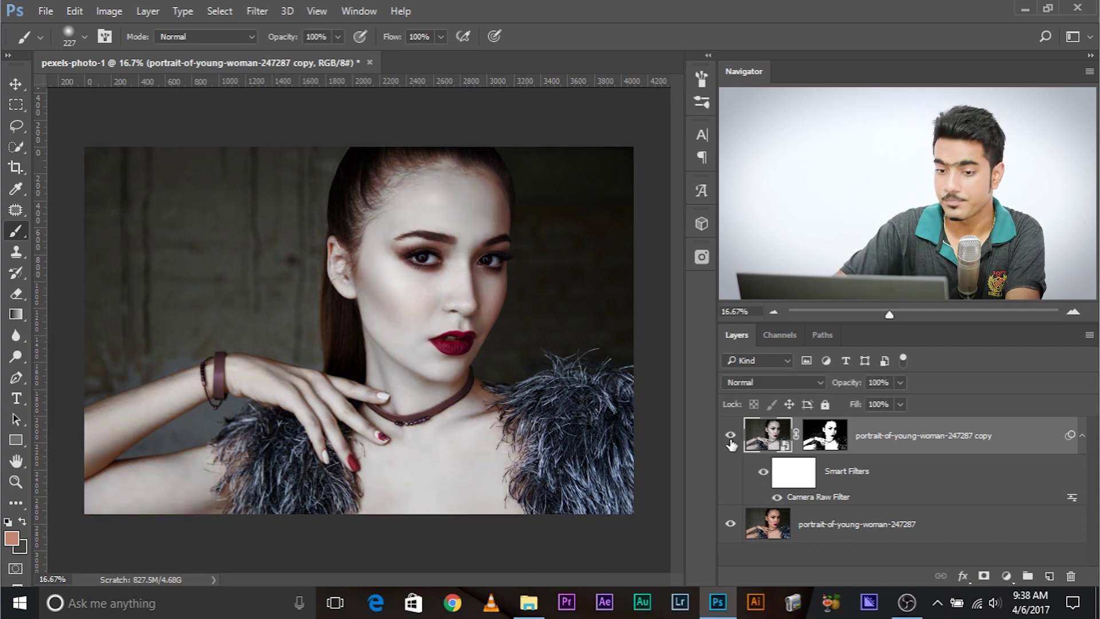
key(ctrl+plus)
key(ctrl+plus)
key(ctrl+plus)
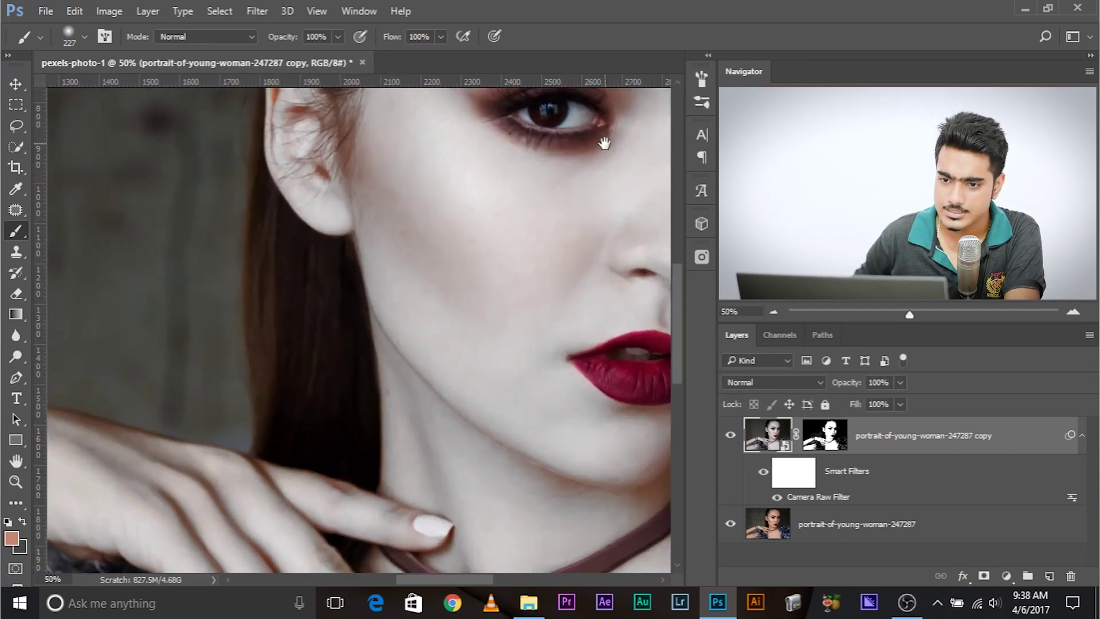
Target the copy's layer mask with default white/black colours and a 99 px brush.
drag(604, 143, 458, 258)
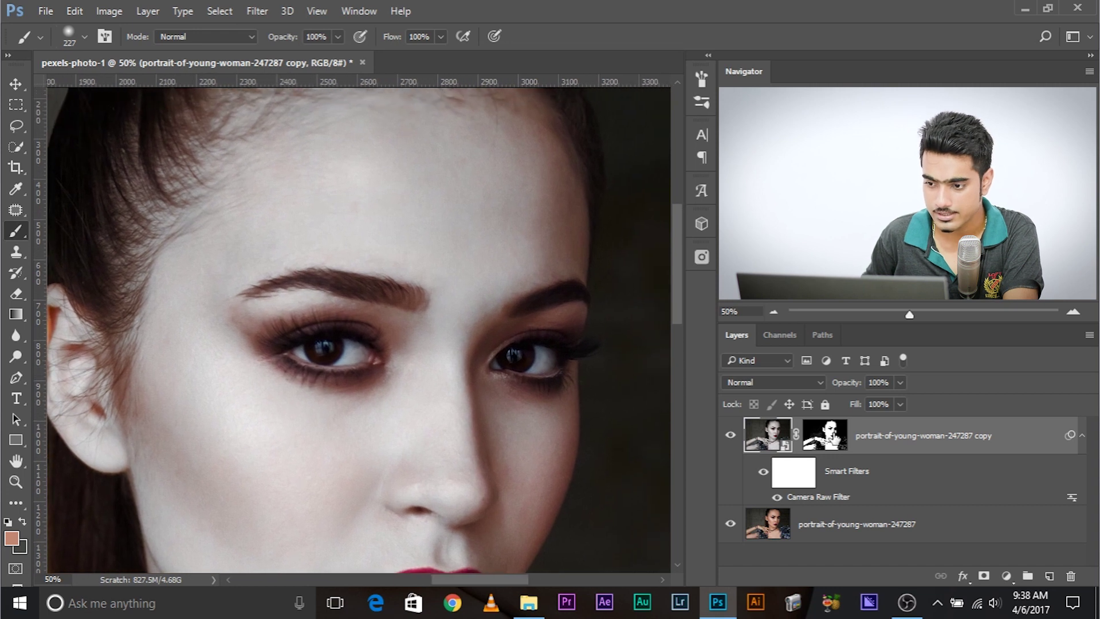
click(825, 436)
key(d)
scroll(269, 286, up, 2)
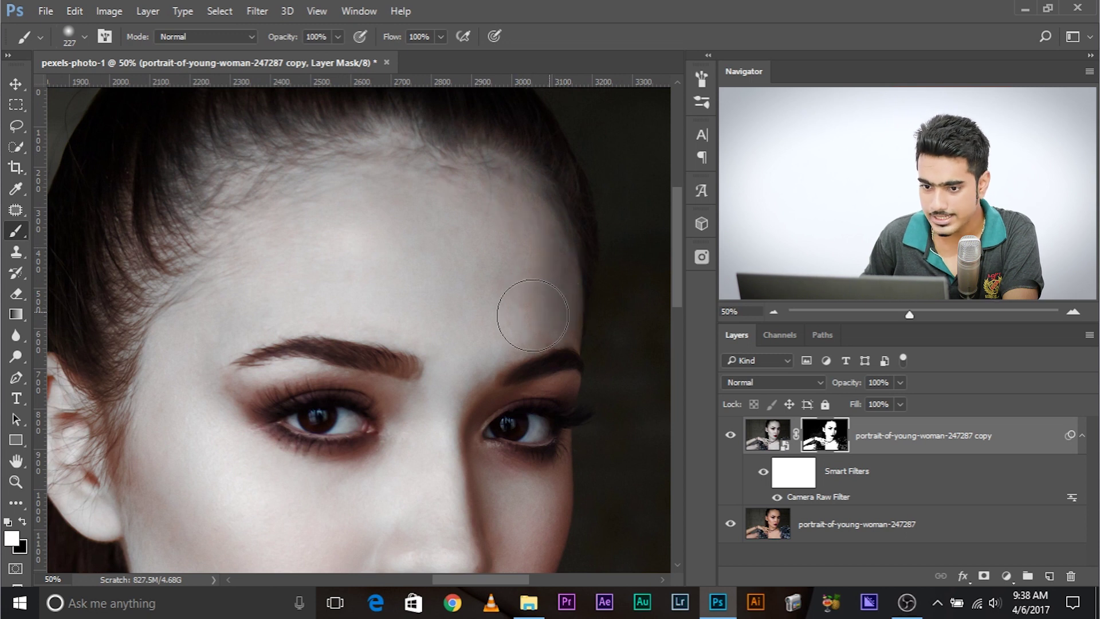
drag(301, 324, 329, 218)
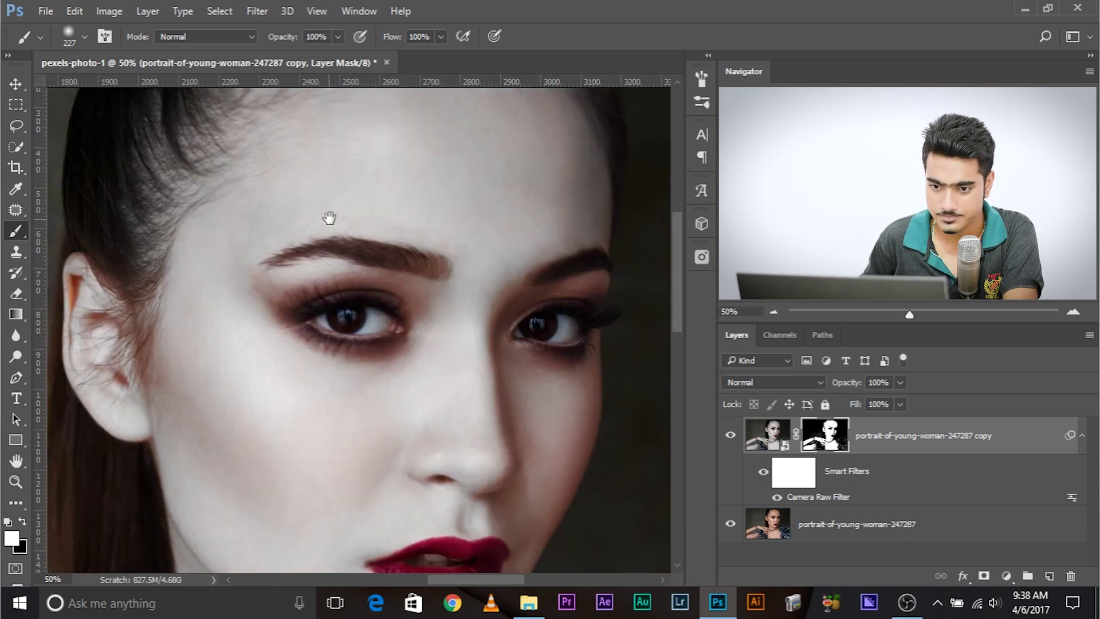
drag(331, 367, 295, 351)
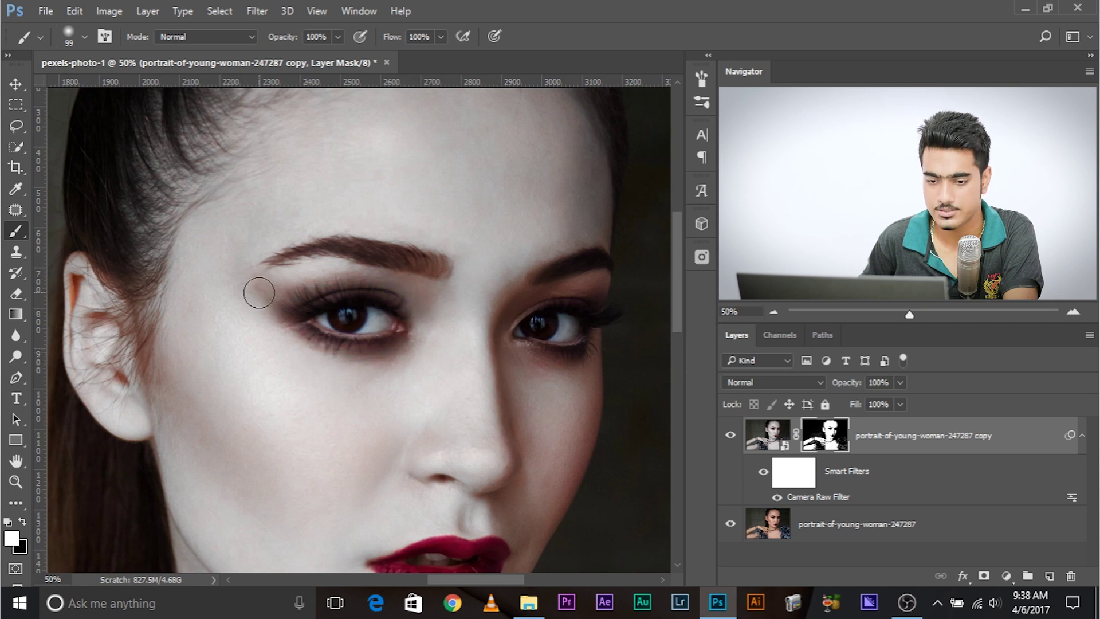
Paint white on the mask over the neck, shoulders, arm and hand.
scroll(259, 293, left, 3)
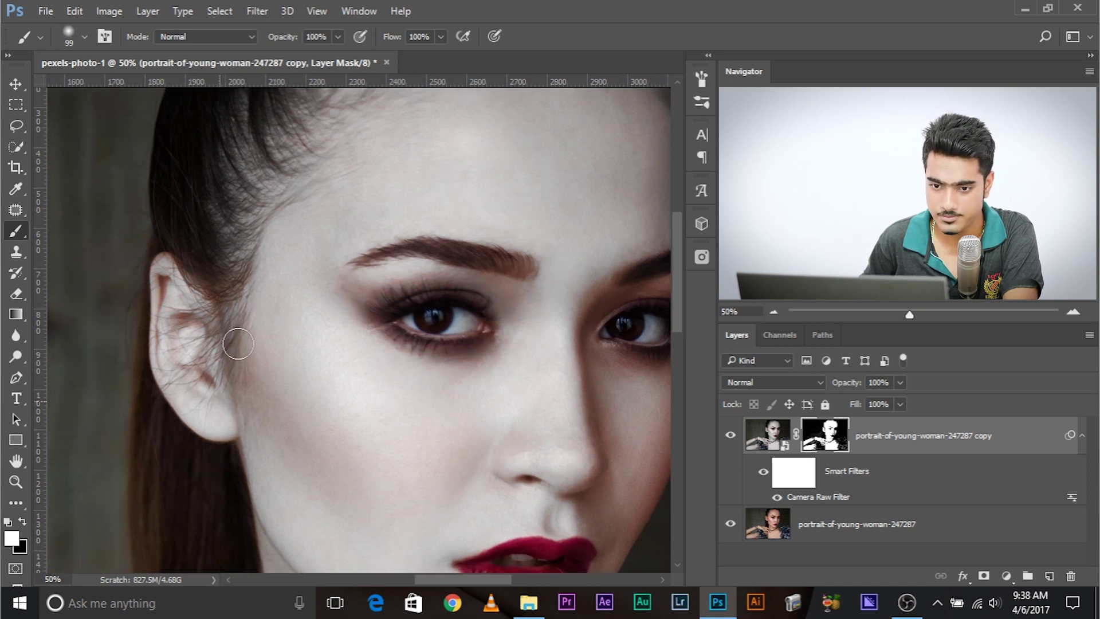
drag(245, 282, 226, 223)
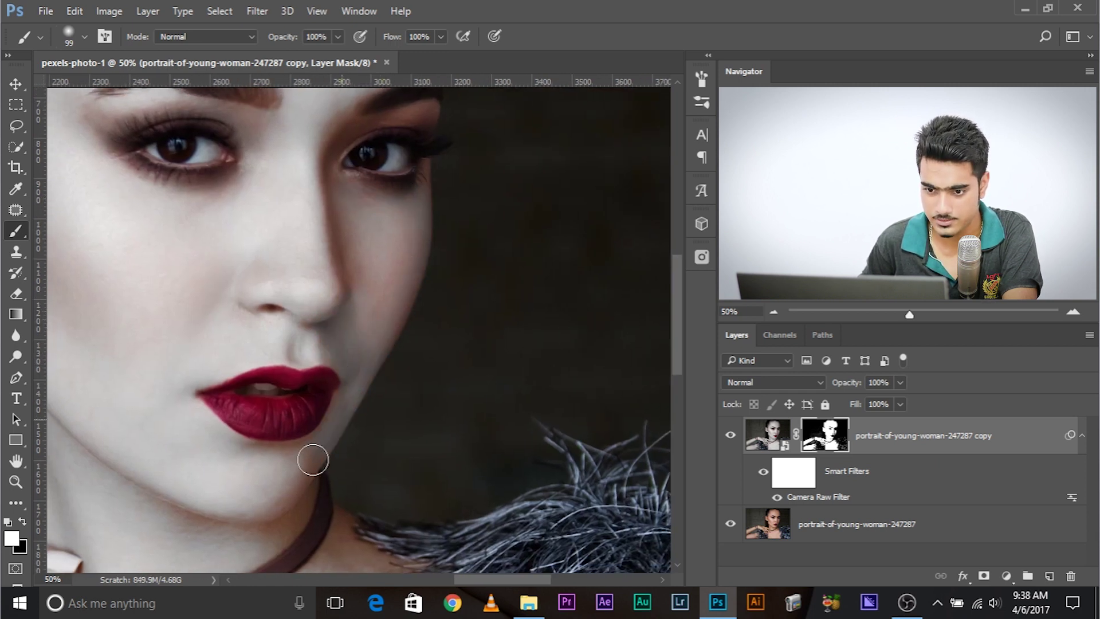
scroll(253, 442, up, 5)
scroll(344, 297, right, 2)
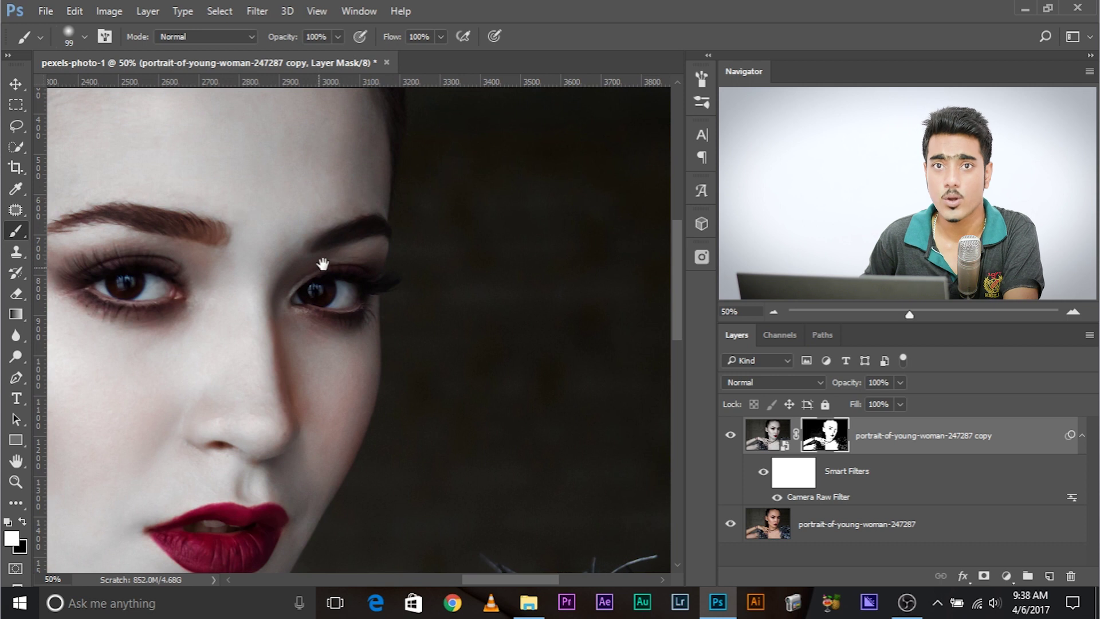
scroll(317, 267, down, 7)
scroll(401, 341, left, 3)
alt+right_click(393, 369)
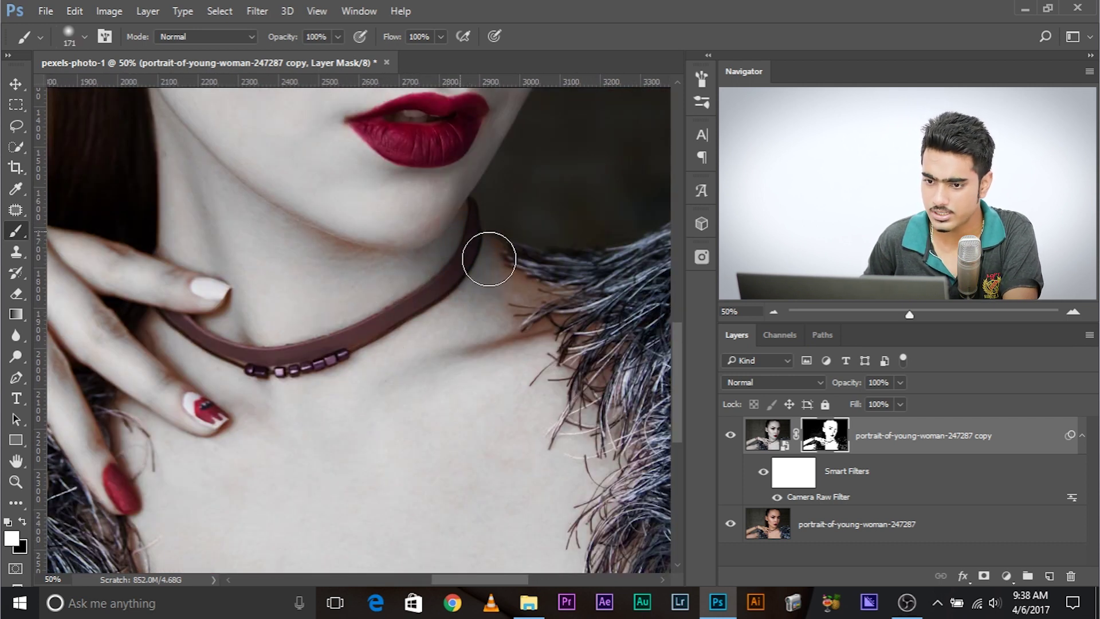
drag(569, 427, 369, 181)
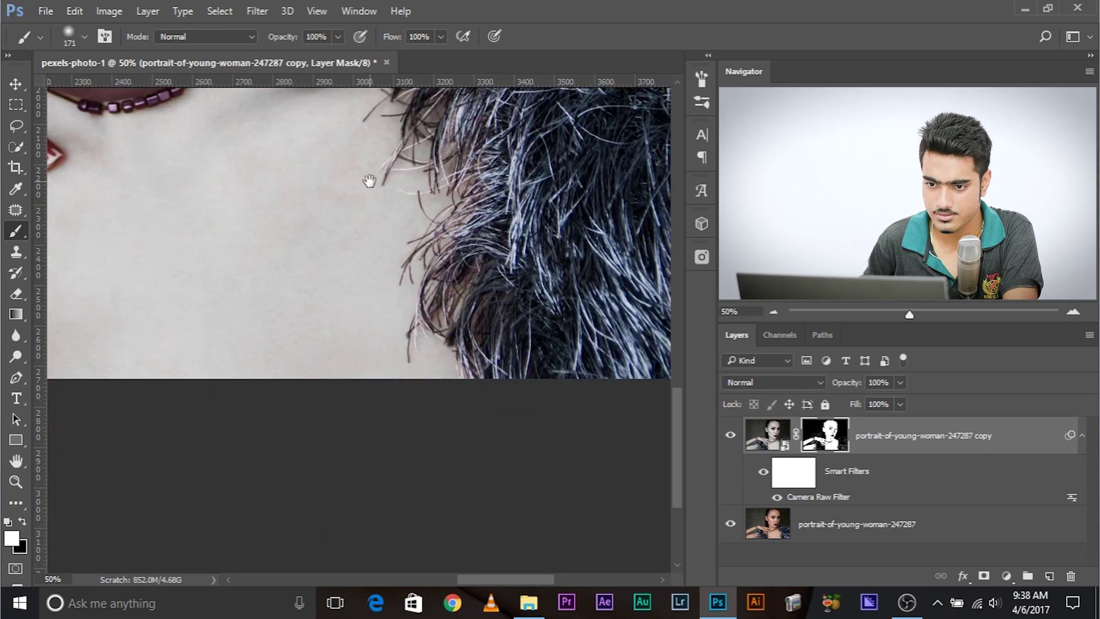
scroll(450, 274, left, 10)
scroll(451, 275, up, 2)
drag(200, 363, 287, 339)
drag(118, 319, 547, 322)
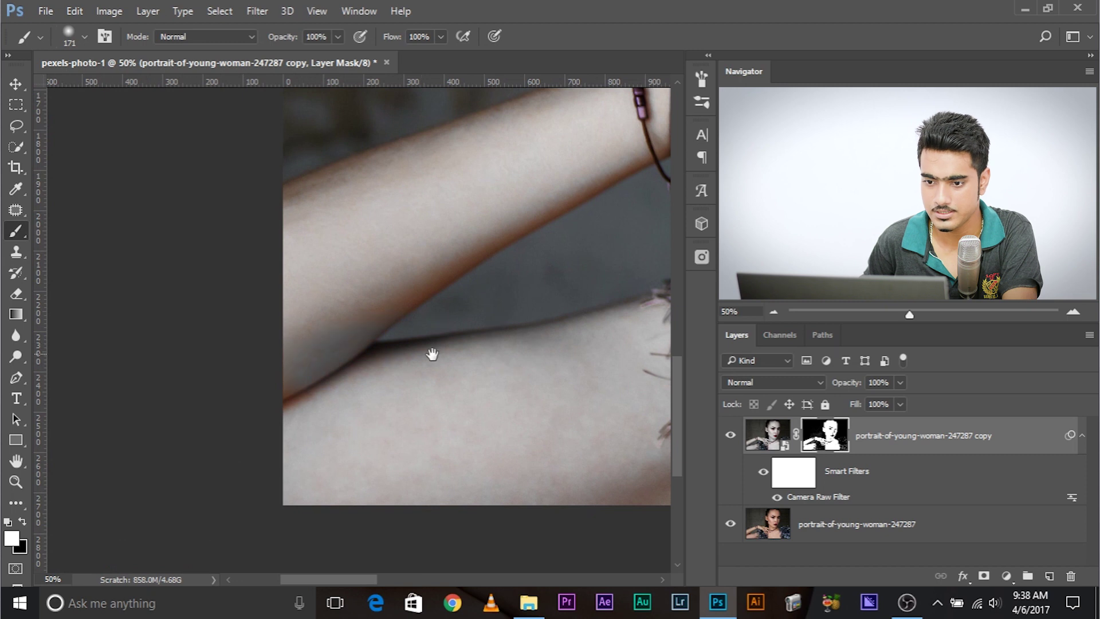
drag(432, 354, 363, 348)
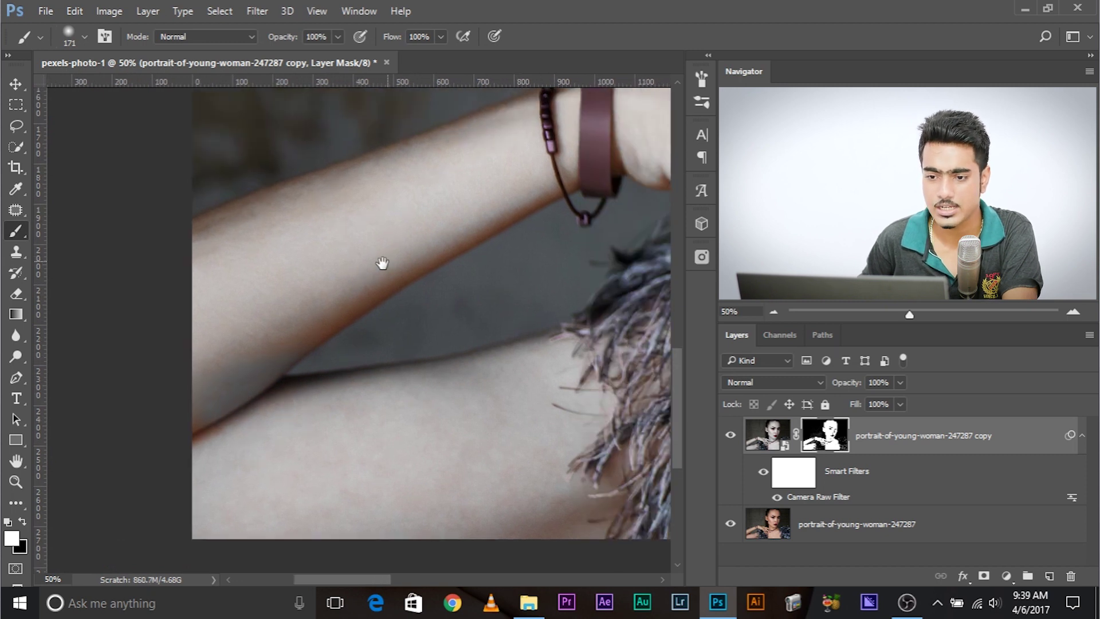
scroll(381, 258, up, 2)
scroll(381, 257, right, 2)
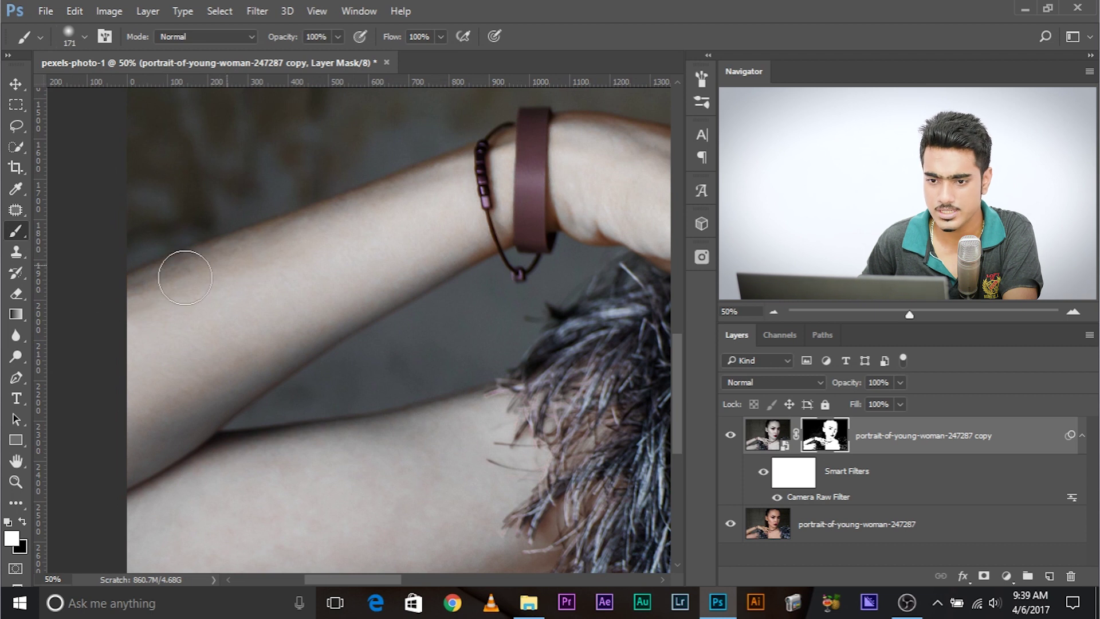
scroll(487, 160, up, 2)
scroll(412, 194, right, 4)
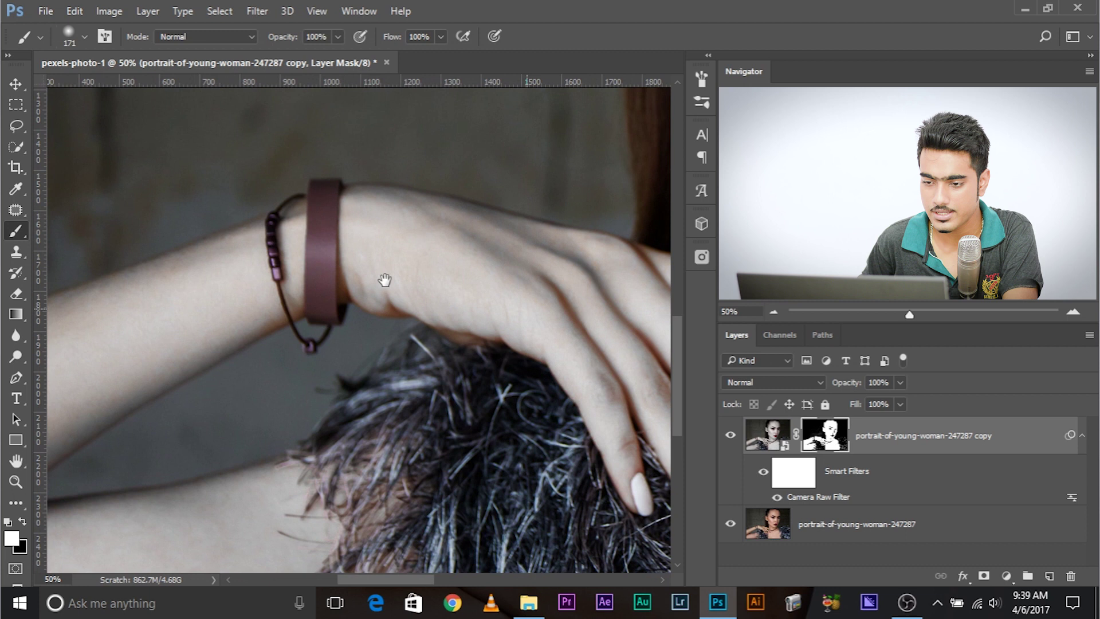
scroll(389, 272, right, 4)
scroll(390, 272, down, 1)
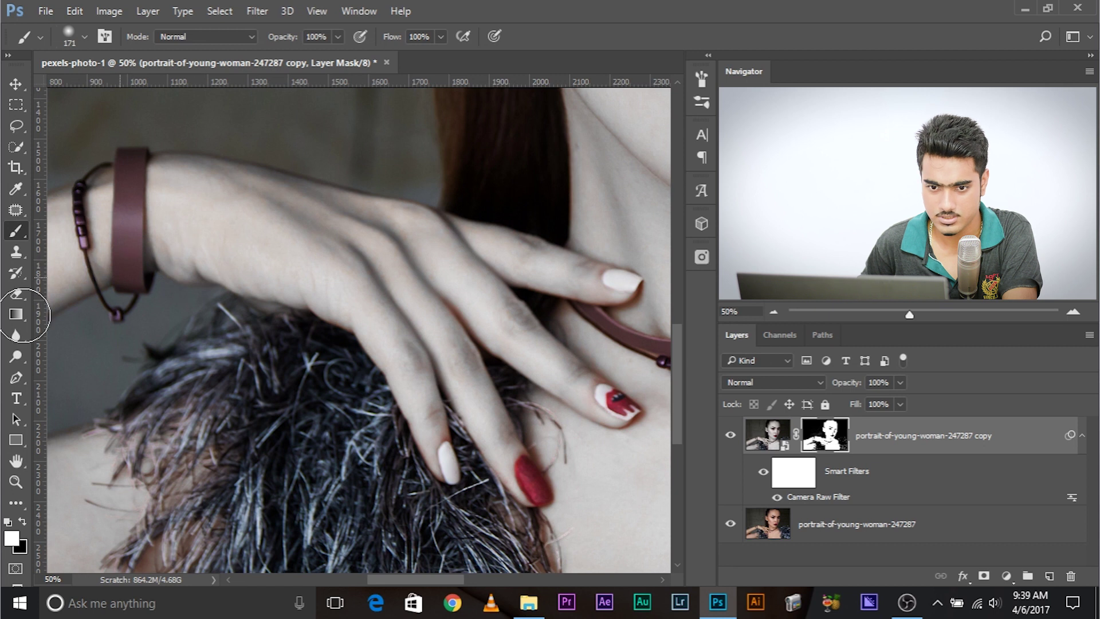
key(ctrl+minus)
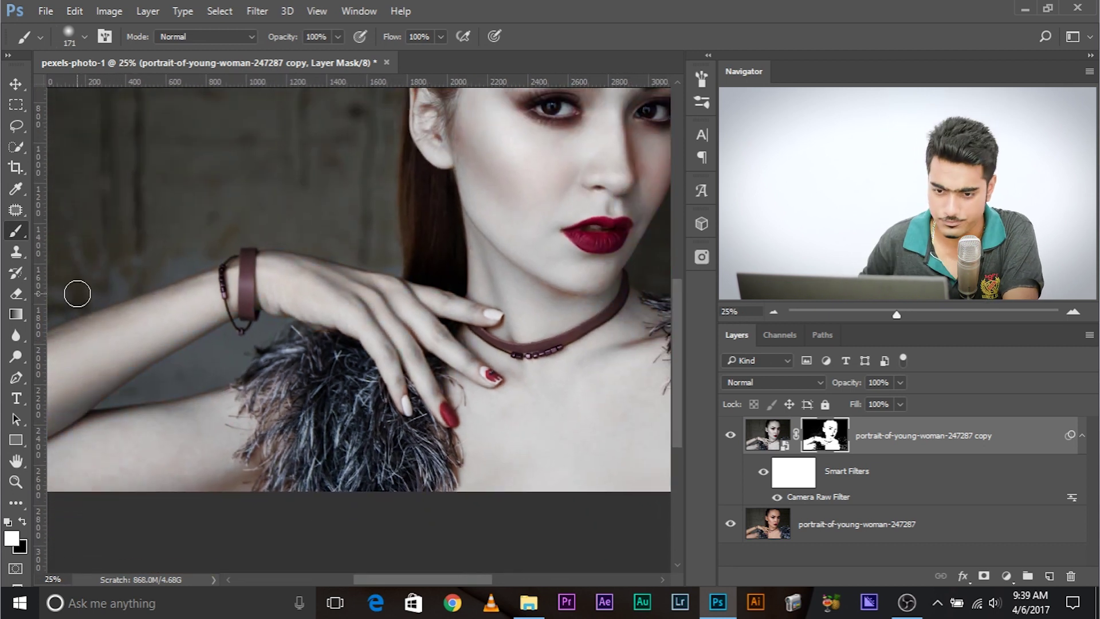
Touch up the remaining mask areas over the chest, shoulder, arm and face with resized brushes.
key(bracketright)
key(bracketright)
key(bracketright)
key(bracketright)
key(bracketright)
key(bracketright)
key(bracketright)
key(bracketright)
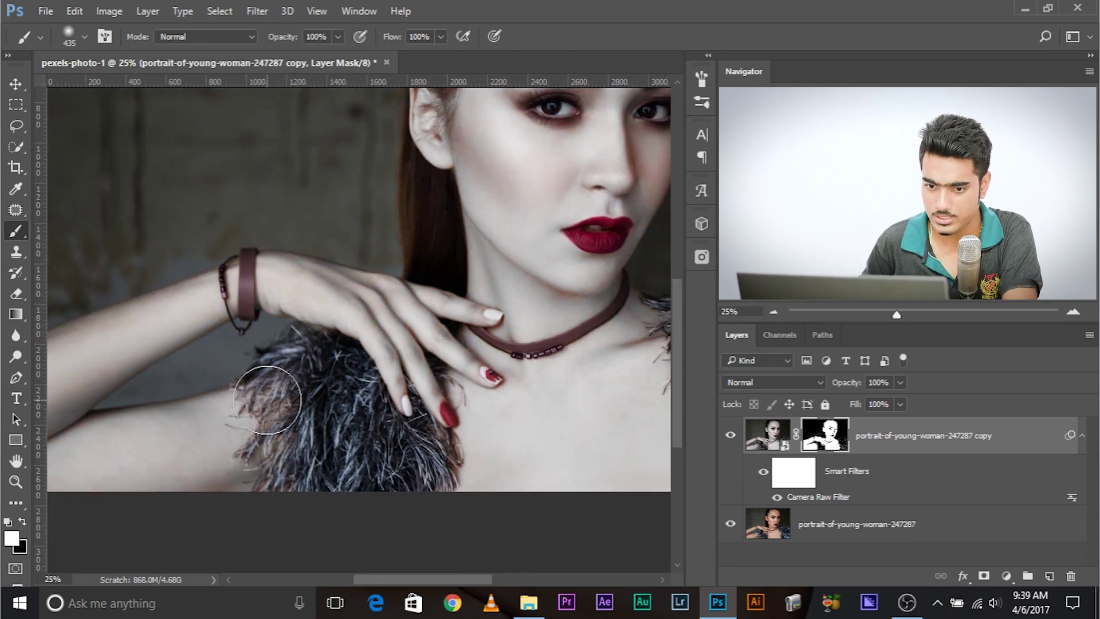
drag(496, 422, 405, 431)
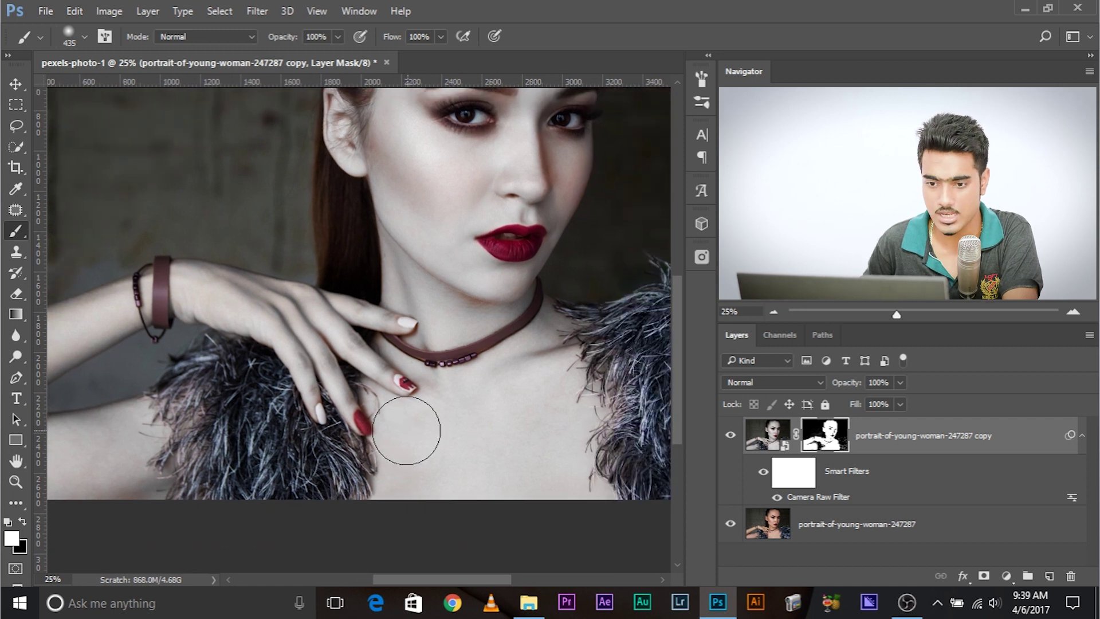
key(bracketleft)
key(bracketleft)
key(bracketleft)
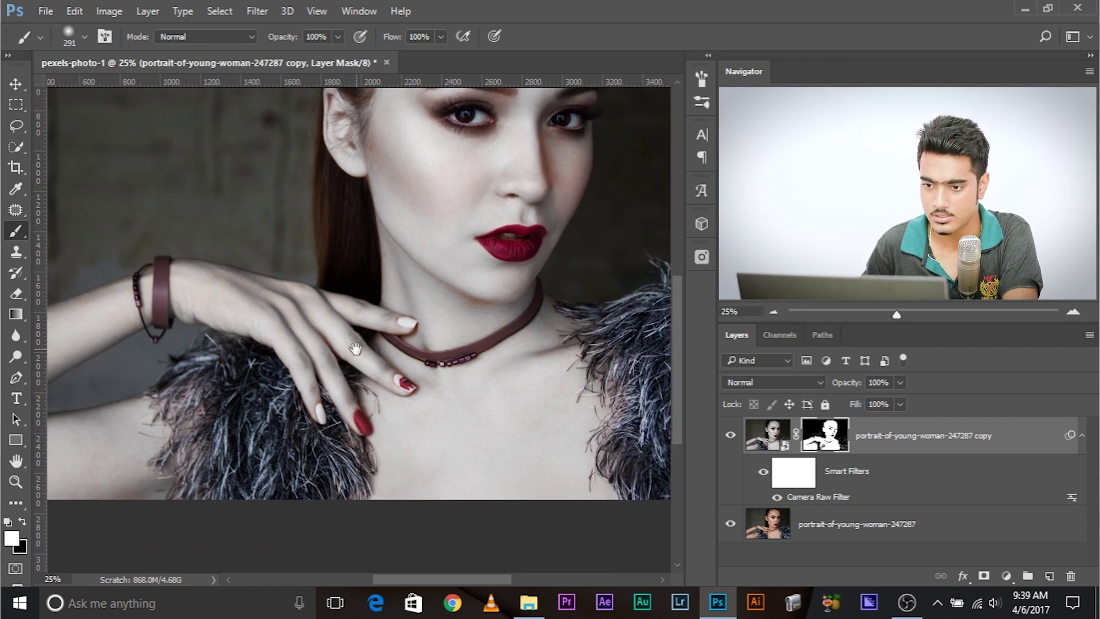
drag(338, 361, 275, 378)
drag(510, 480, 516, 458)
drag(160, 429, 473, 417)
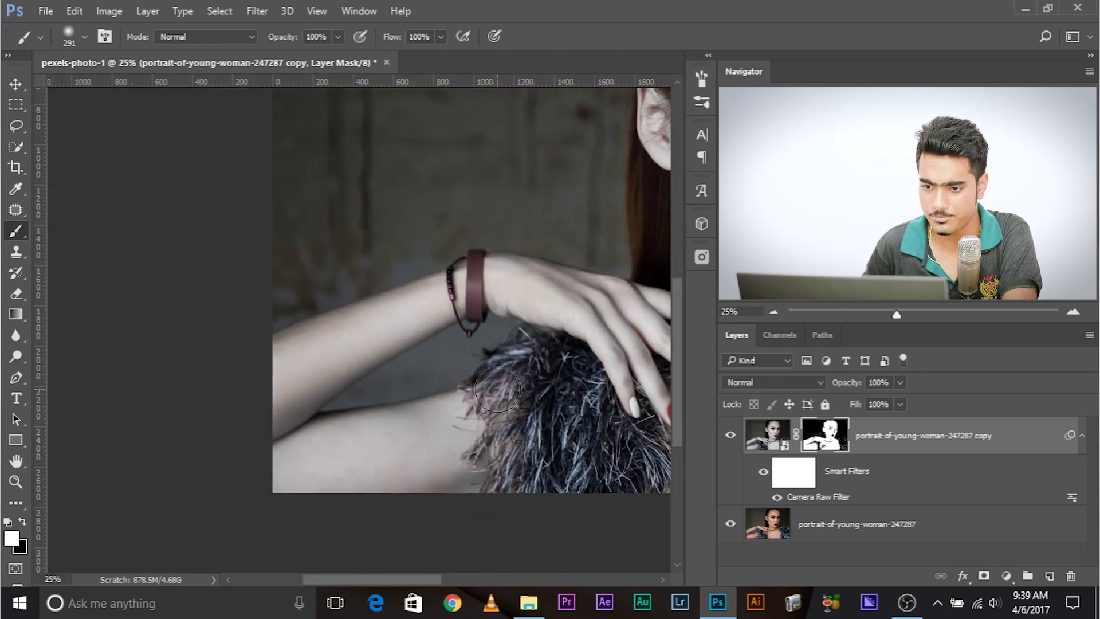
drag(484, 272, 103, 421)
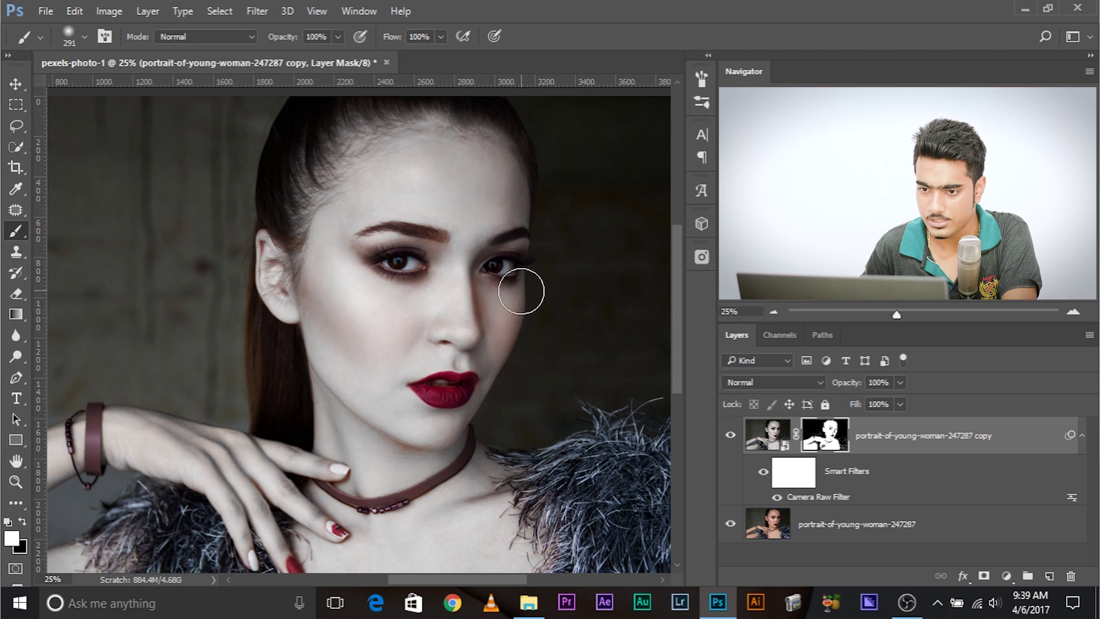
Zoom out to the whole portrait and toggle the pale-skin layer off and on to compare.
key(ctrl+minus)
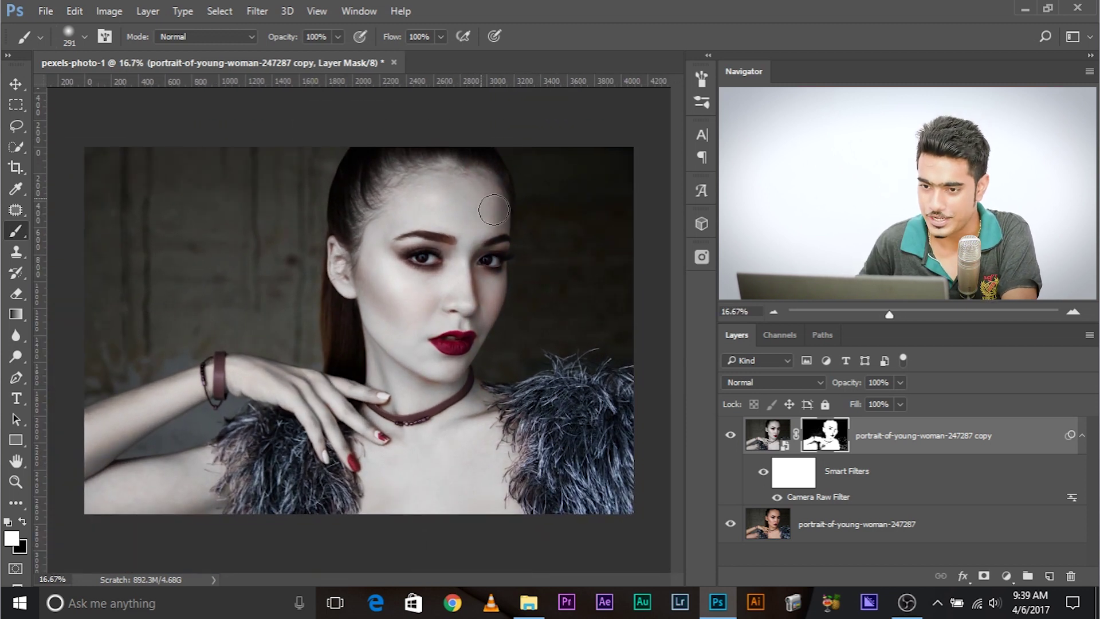
click(732, 438)
click(731, 438)
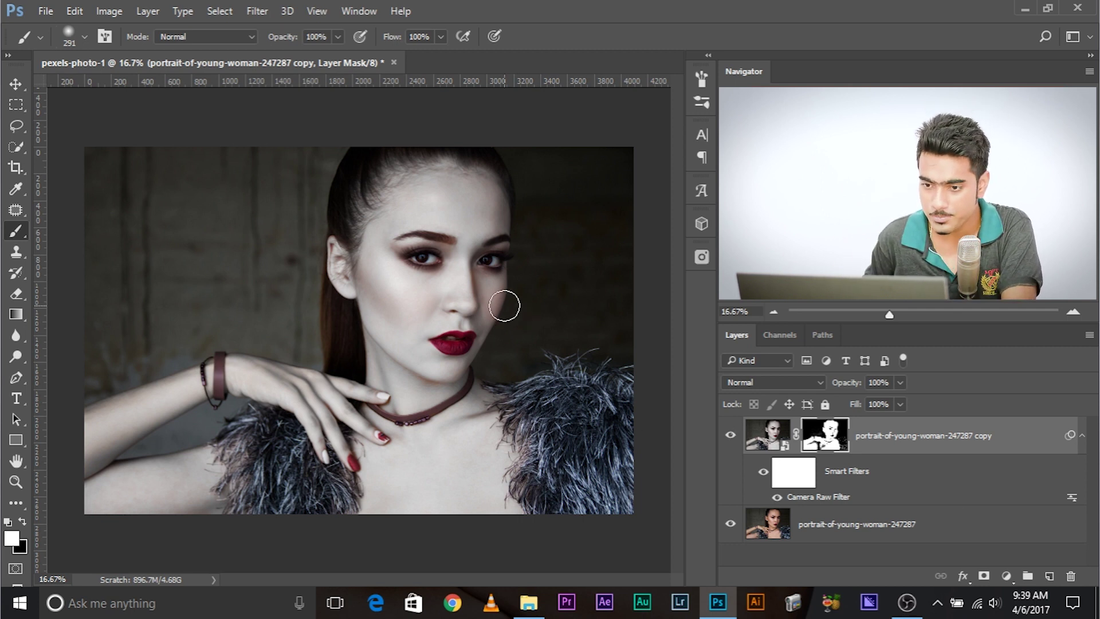
Duplicate the pale-skin layer as 'portrait-of-young-woman-247287 copy 2' and set its blend mode to Screen.
drag(929, 457, 1049, 576)
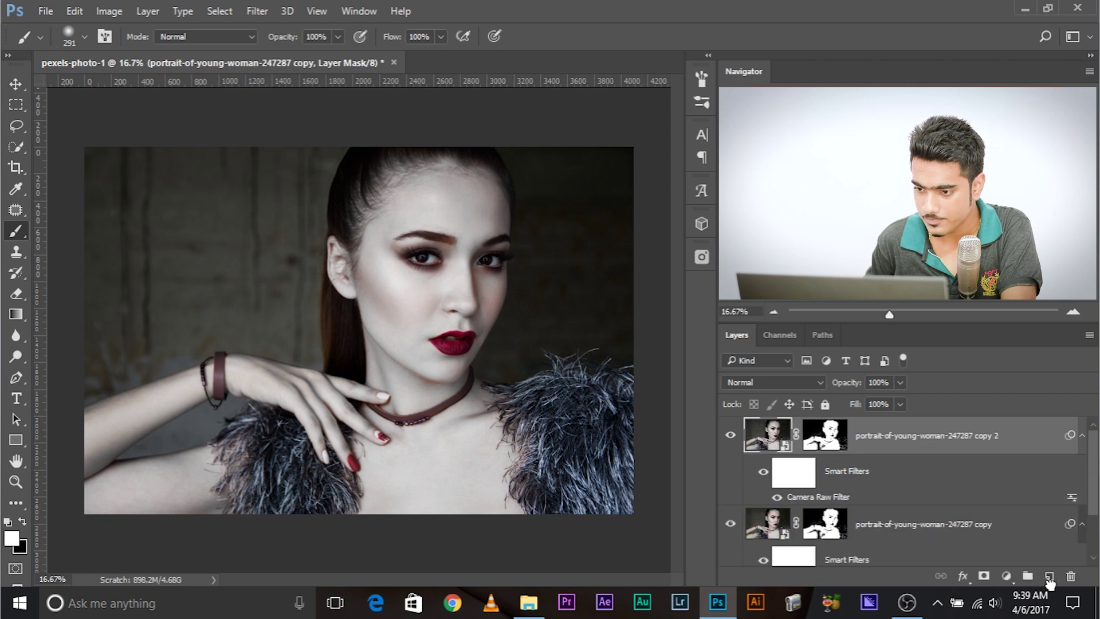
key(ctrl+2)
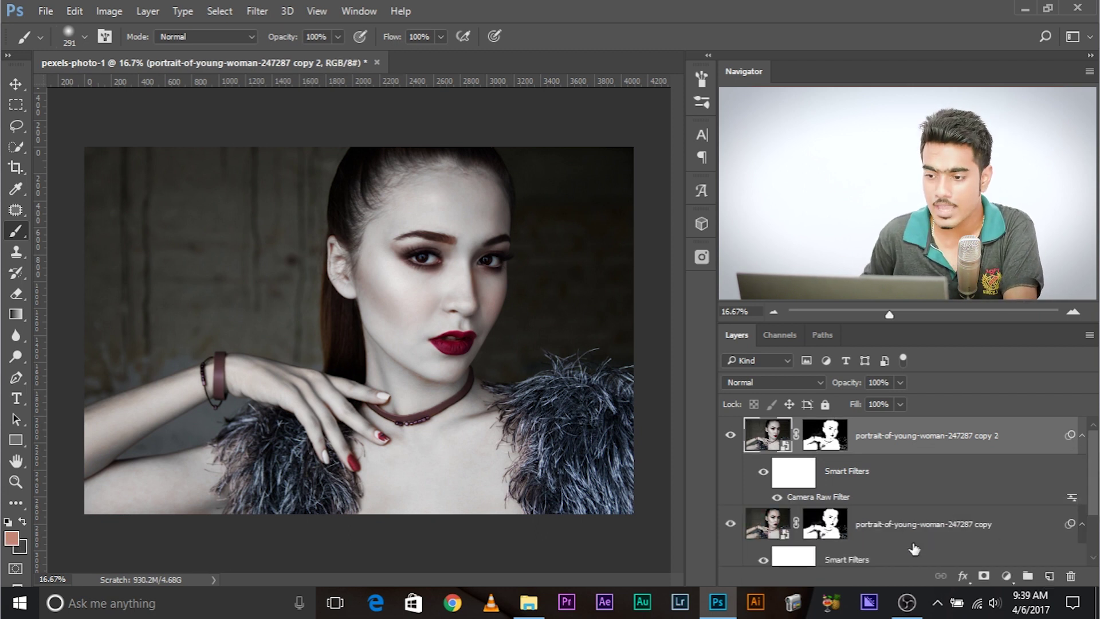
click(810, 387)
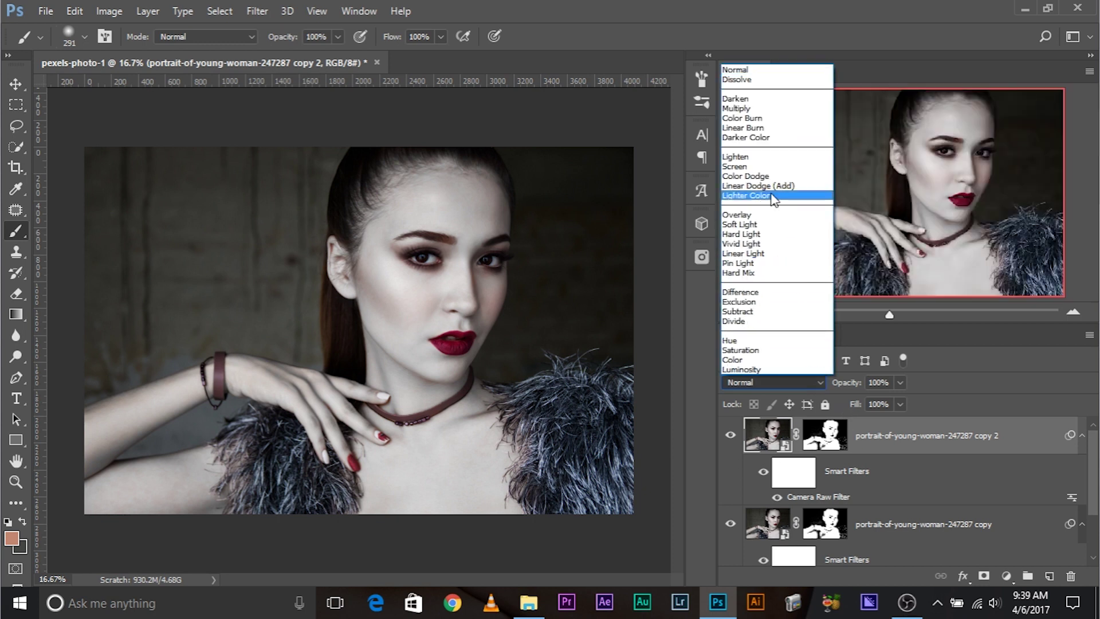
click(766, 168)
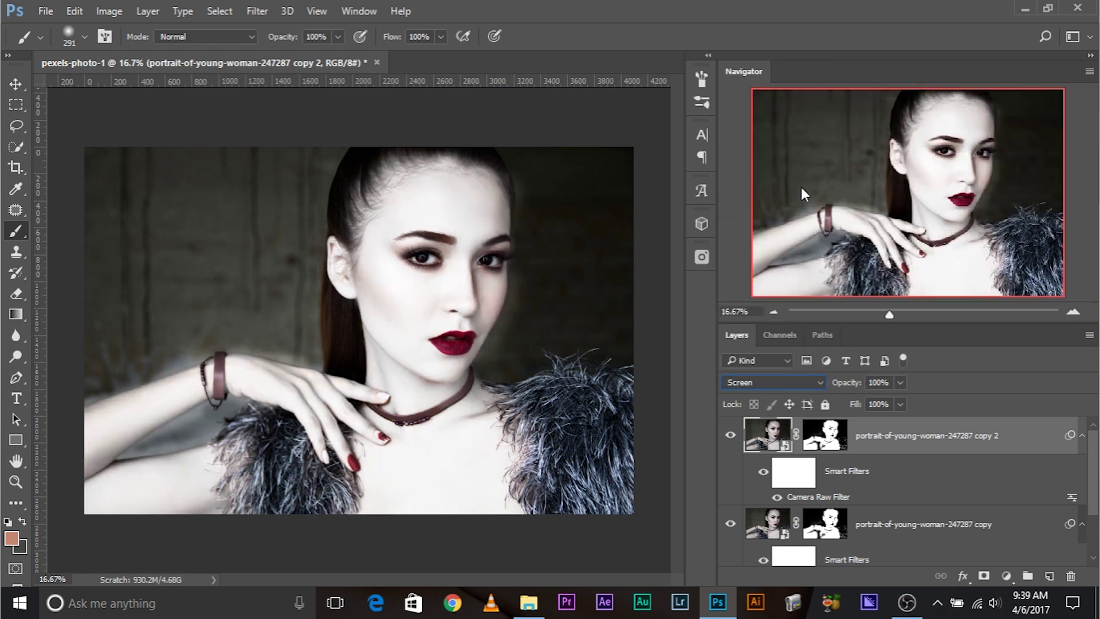
right_click(904, 430)
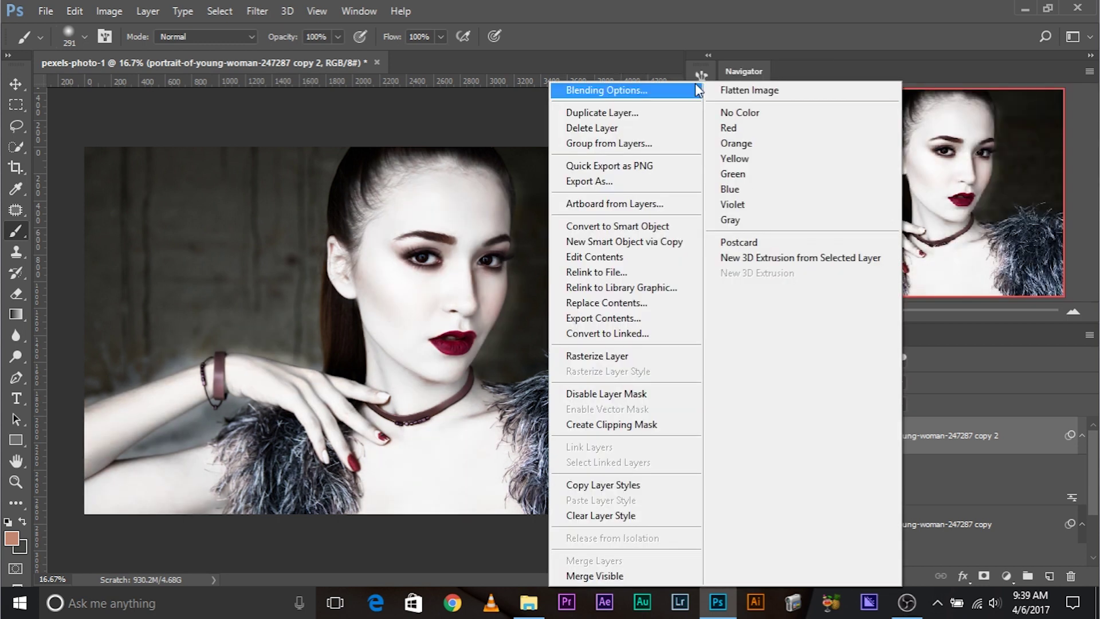
Give the Screen copy a Blend If underlying-layer range of 205/244 to 255 so only skin highlights brighten.
click(658, 90)
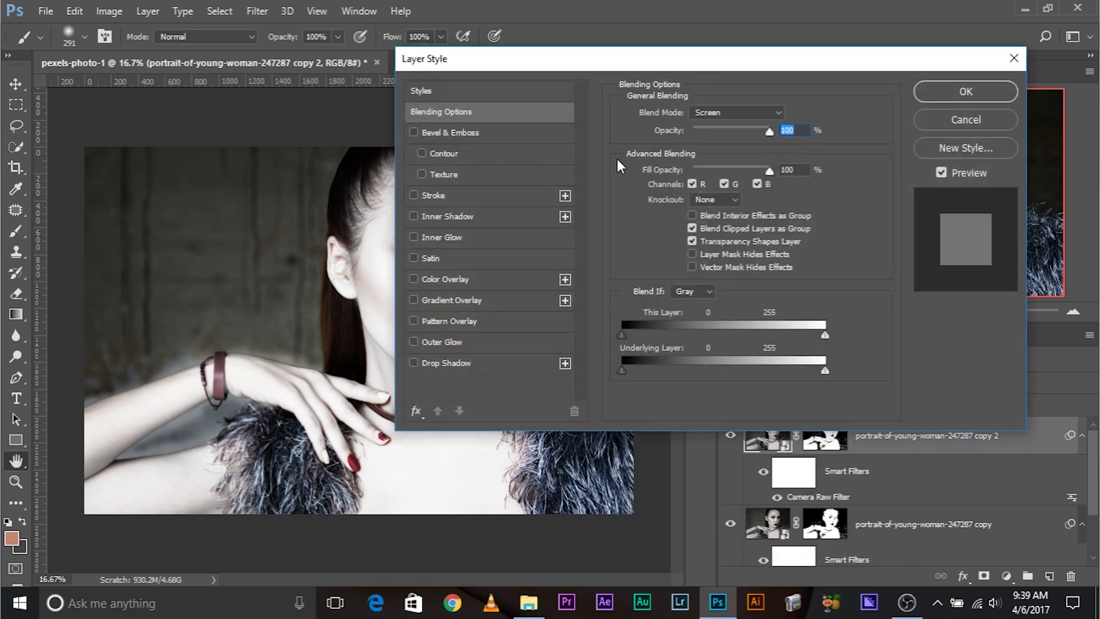
drag(514, 60, 692, 44)
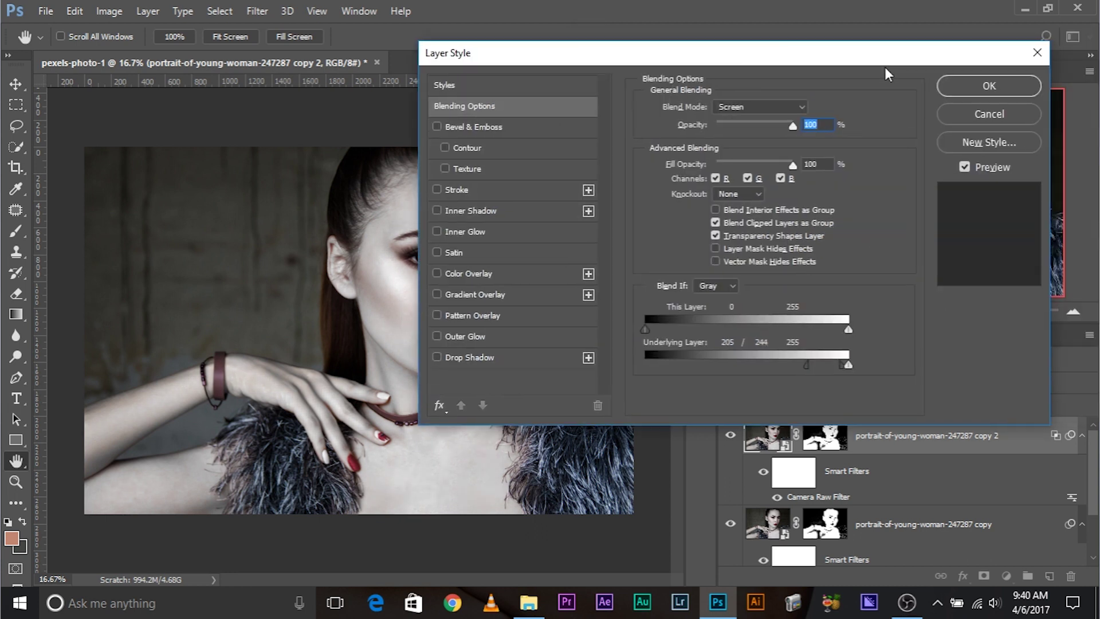
click(964, 85)
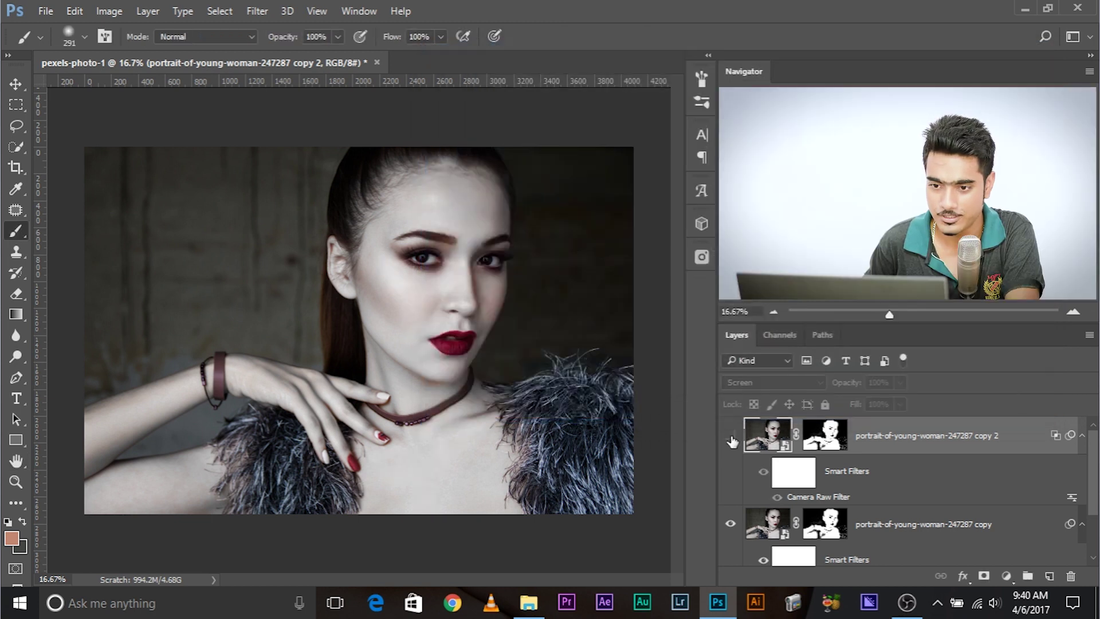
Zoom to 25% to inspect the soft glow on the skin, then back to 16.7%.
key(ctrl+plus)
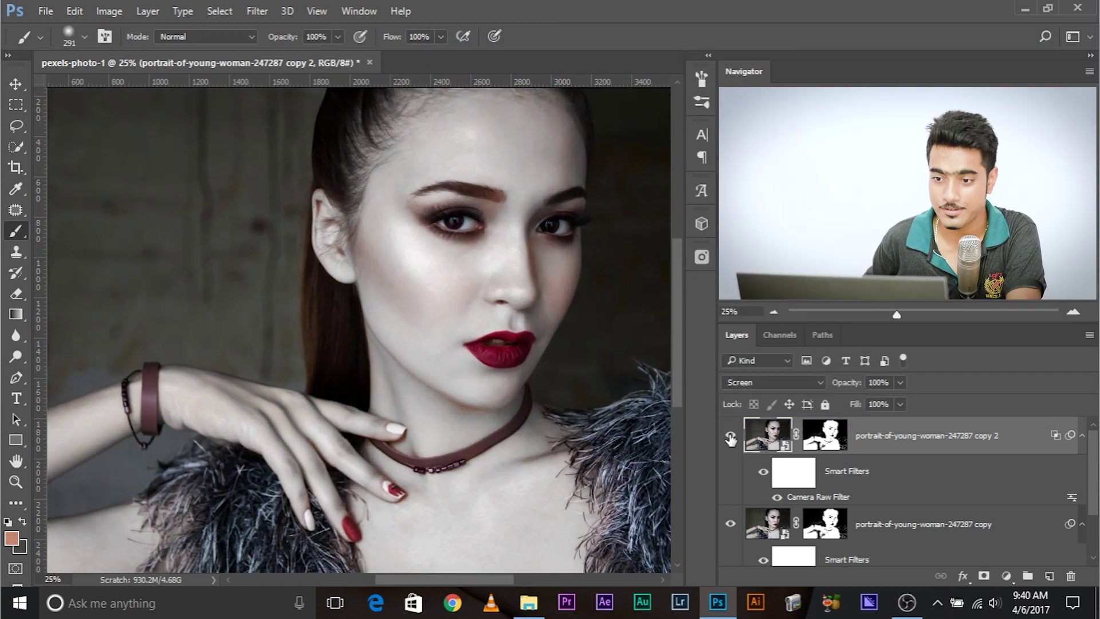
key(ctrl+minus)
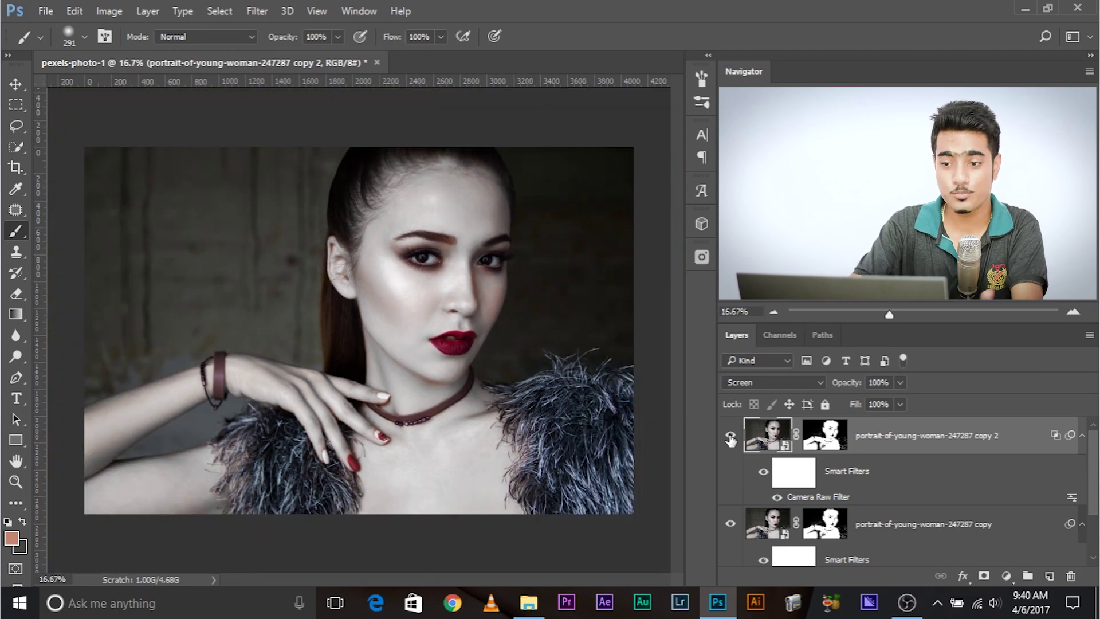